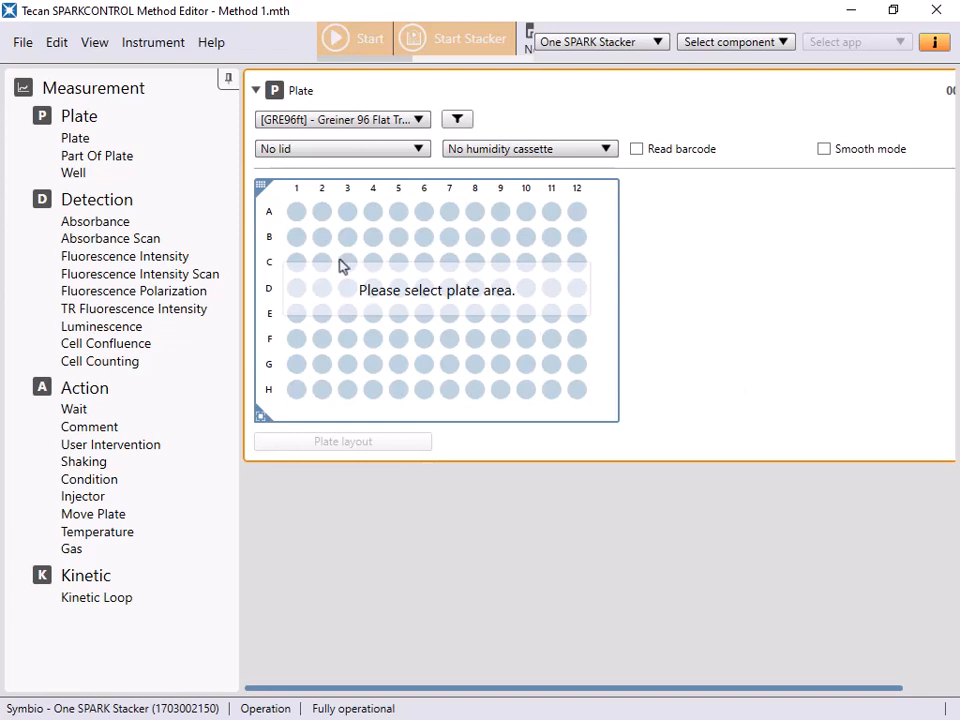
- Select all wells A1 to H12 on the plate and add an Absorbance detection to the method
{"action": "left_click_drag", "start_coordinate": [300, 214], "coordinate": [611, 407]}
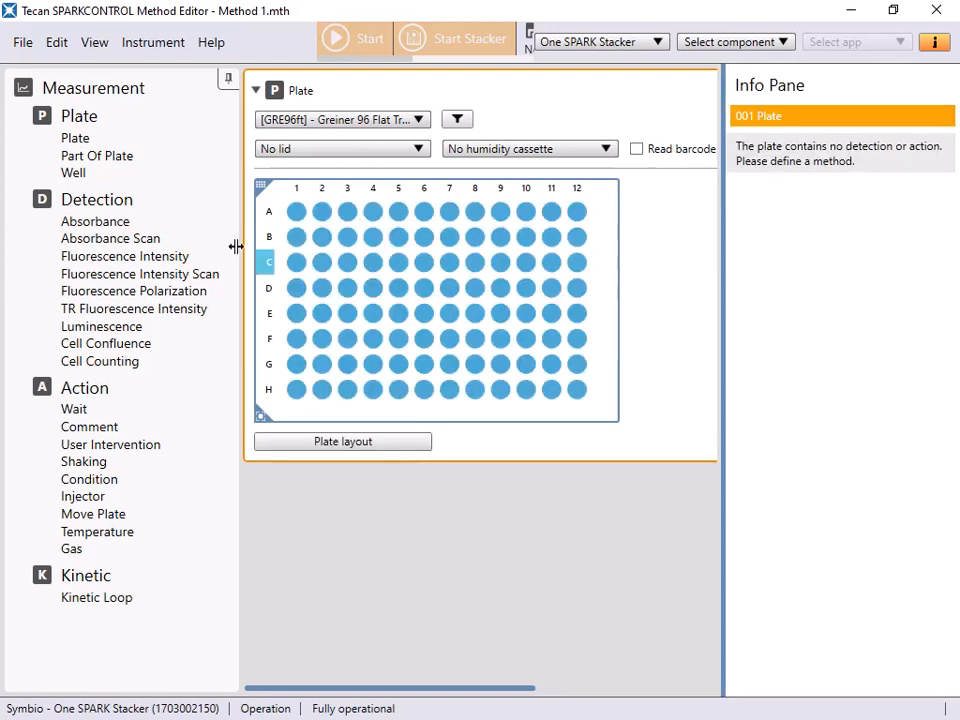
{"action": "left_click_drag", "start_coordinate": [150, 224], "coordinate": [384, 480]}
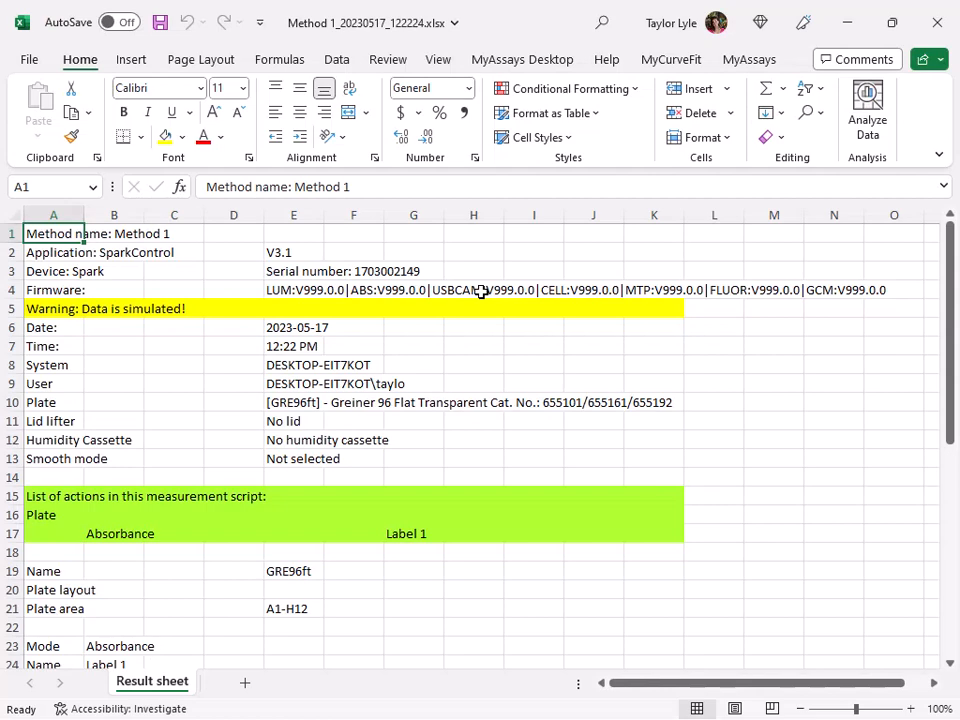
- Check the SparkControl Workspaces folder, then examine the absorbance plate readings in the exported Excel workbook and close it
{"action": "left_click", "coordinate": [338, 718]}
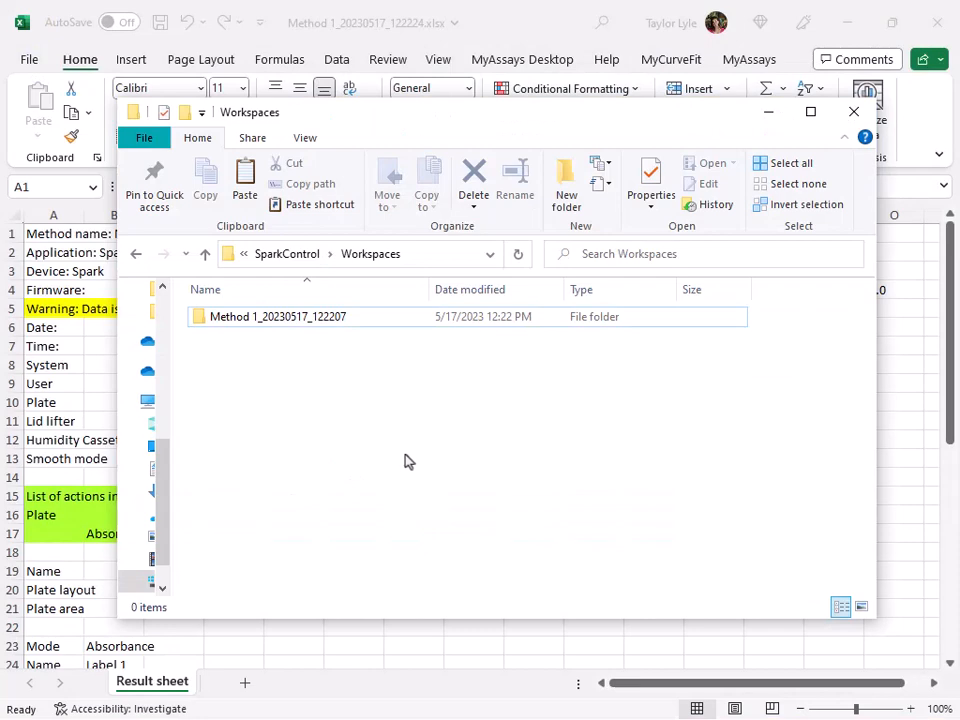
{"action": "left_click", "coordinate": [553, 26]}
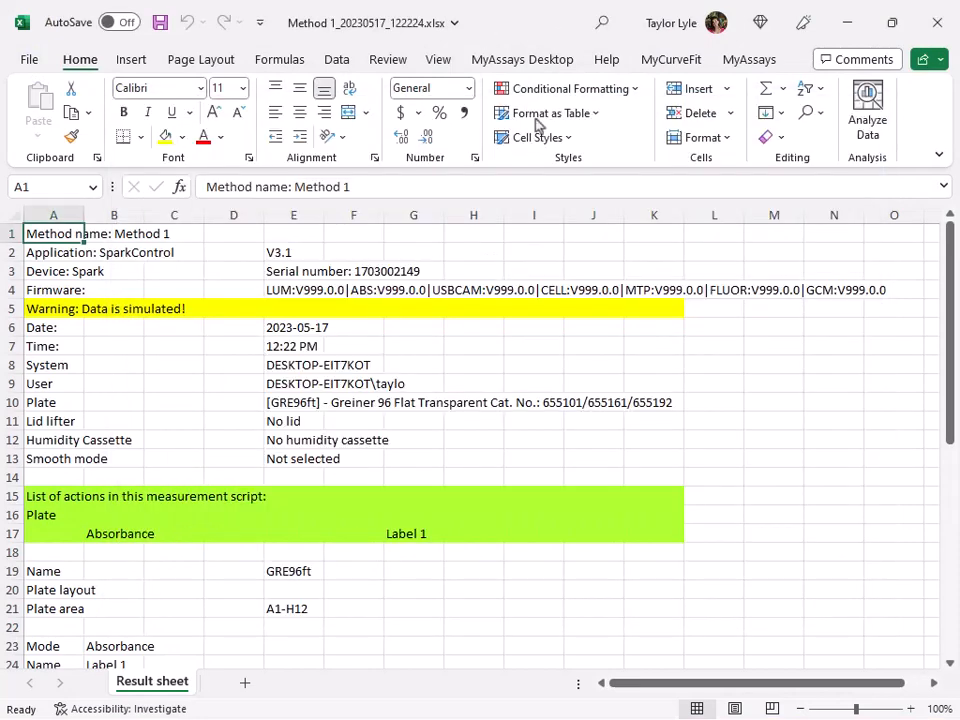
{"action": "scroll", "coordinate": [488, 305], "scroll_direction": "down", "scroll_amount": 9}
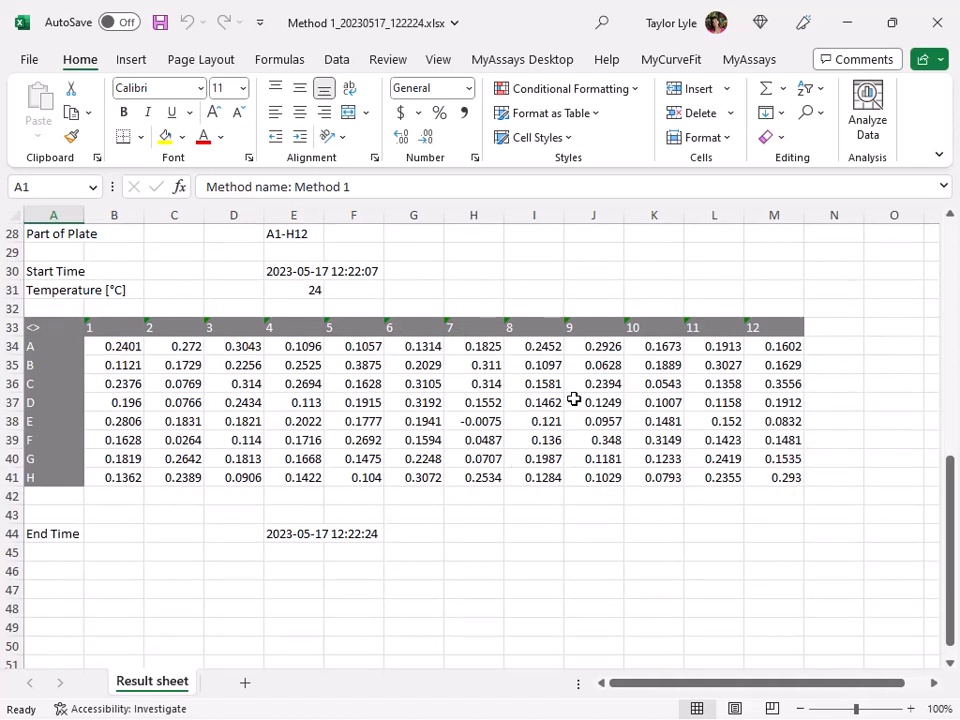
{"action": "left_click", "coordinate": [940, 20]}
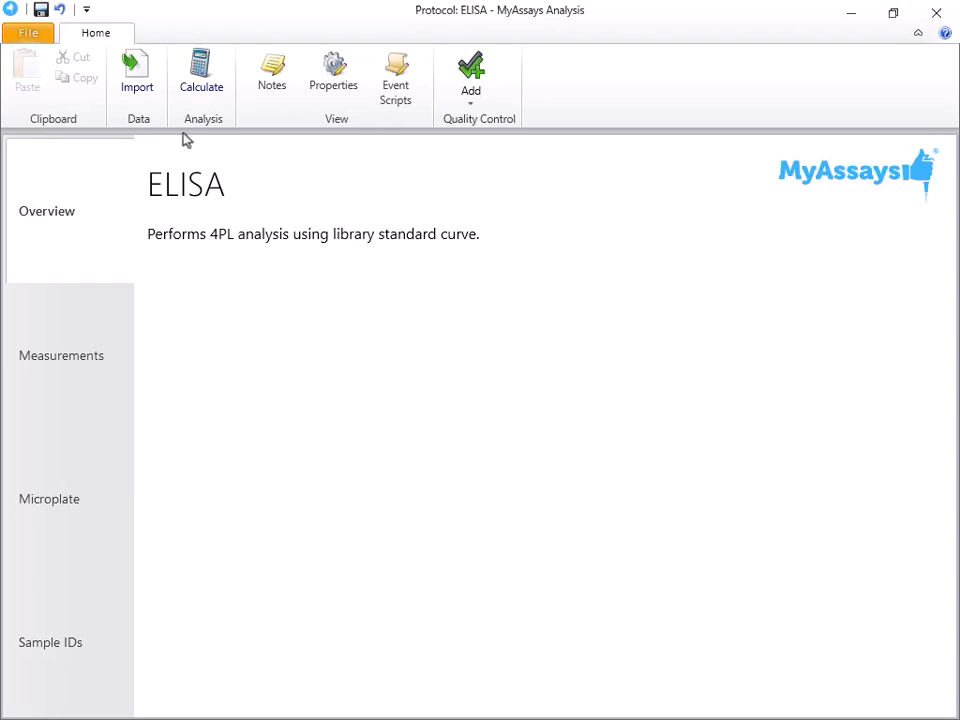
- In MyAssays Analysis, import the measurements from Method 1_20230517_122224.xlsx with the existing import configuration and calculate the ELISA results
{"action": "left_click", "coordinate": [148, 100]}
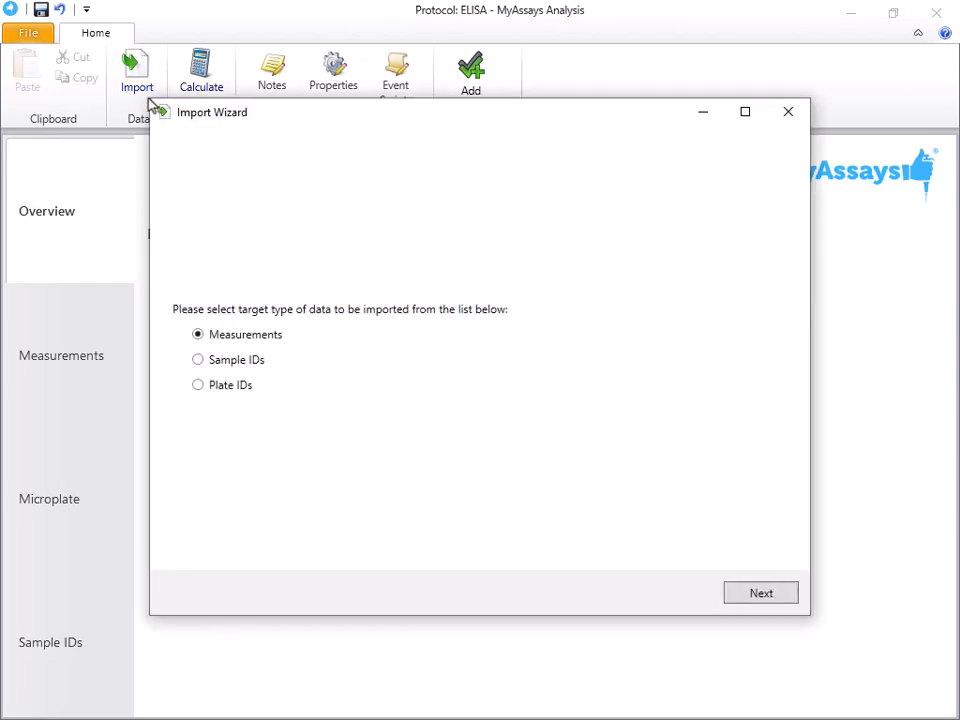
{"action": "left_click", "coordinate": [777, 597]}
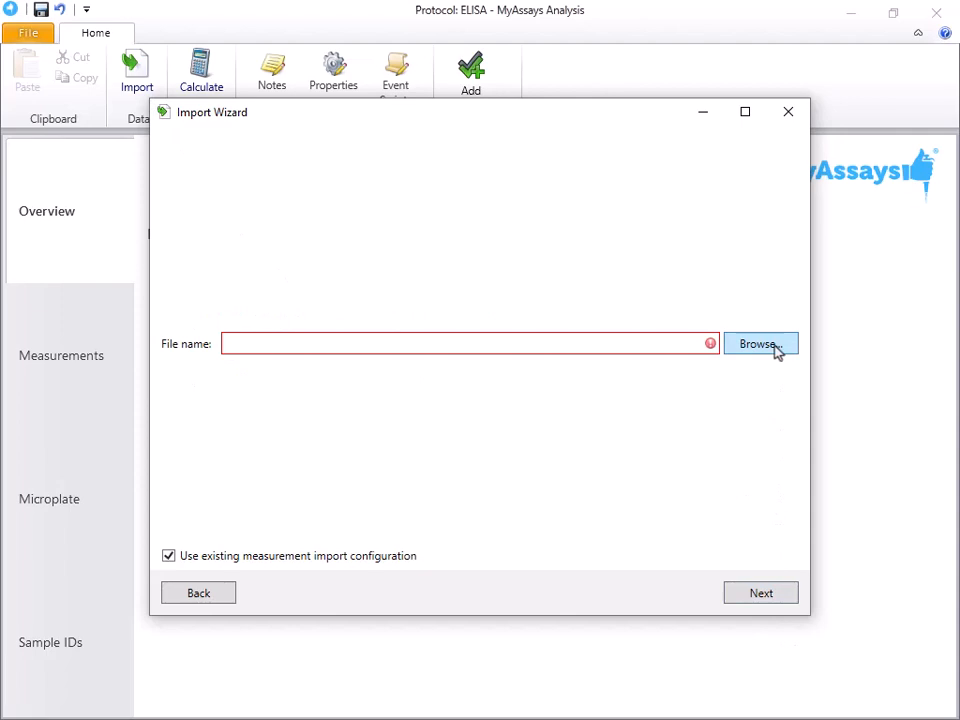
{"action": "left_click", "coordinate": [742, 344]}
{"action": "double_click", "coordinate": [381, 263]}
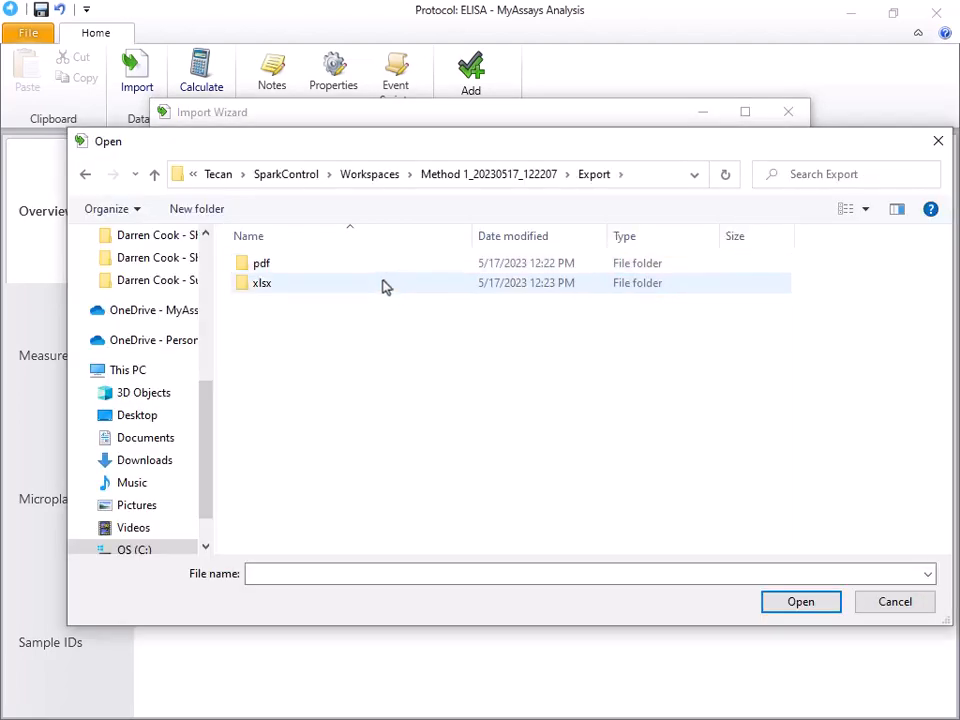
{"action": "double_click", "coordinate": [389, 288]}
{"action": "left_click", "coordinate": [388, 266]}
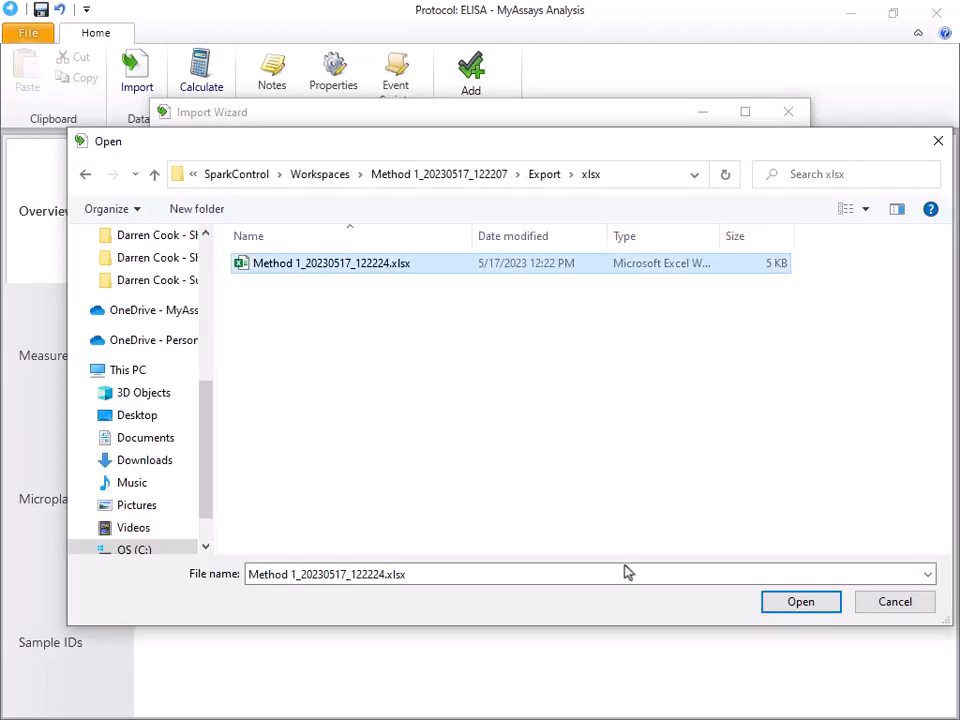
{"action": "left_click", "coordinate": [785, 603]}
{"action": "left_click", "coordinate": [784, 600]}
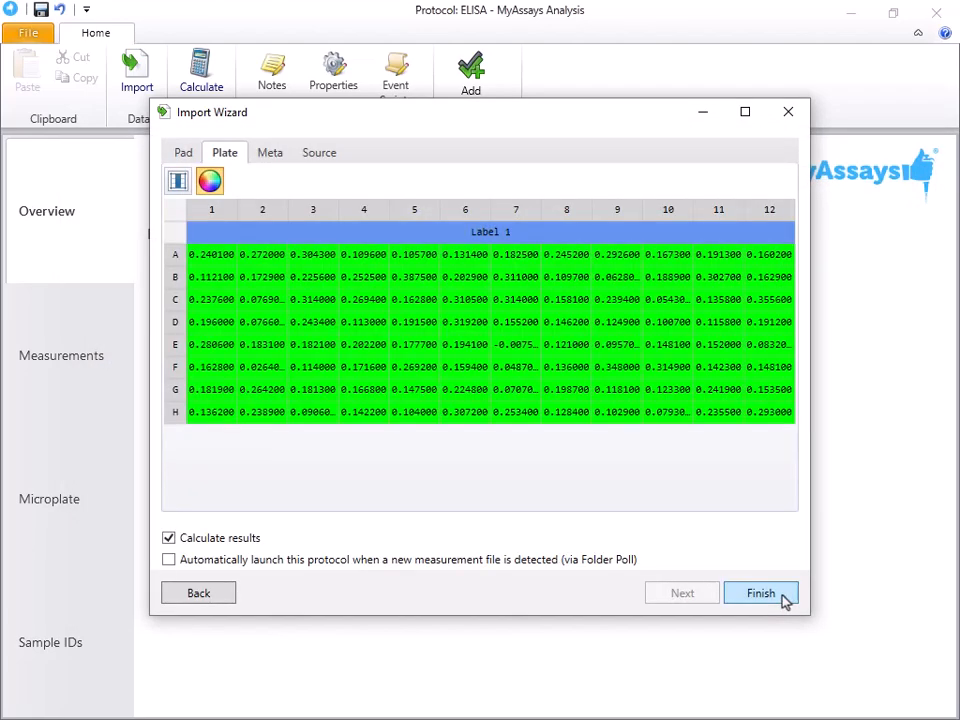
{"action": "left_click", "coordinate": [756, 603]}
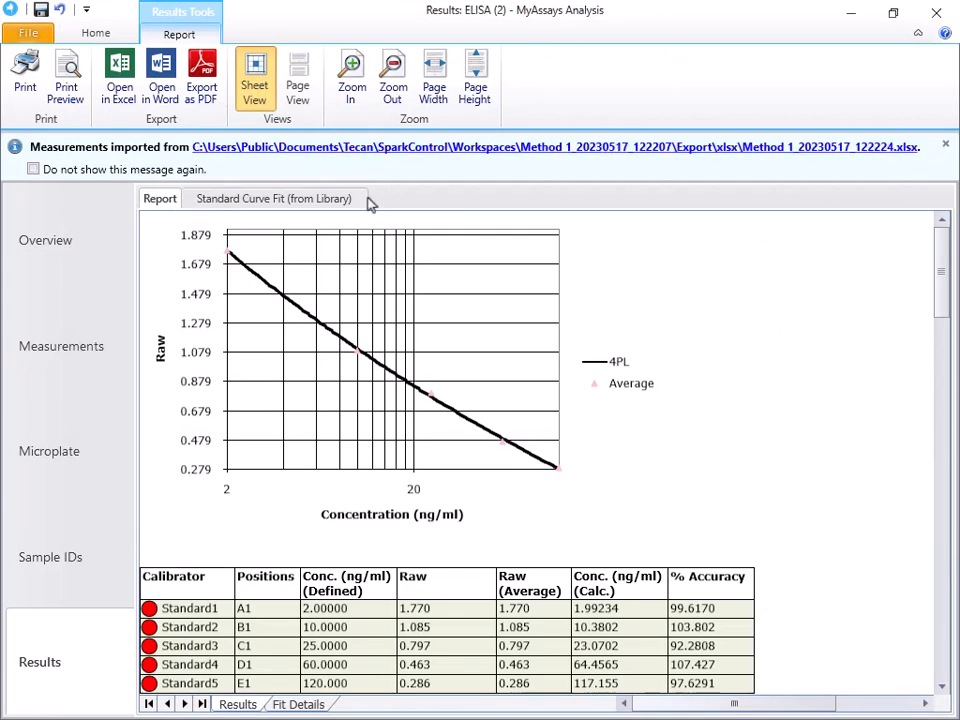
- Review the ELISA report's standard curve, calibrator table and sample concentrations, then close the results
{"action": "scroll", "coordinate": [756, 298], "scroll_direction": "down", "scroll_amount": 1}
{"action": "scroll", "coordinate": [756, 298], "scroll_direction": "down", "scroll_amount": 3}
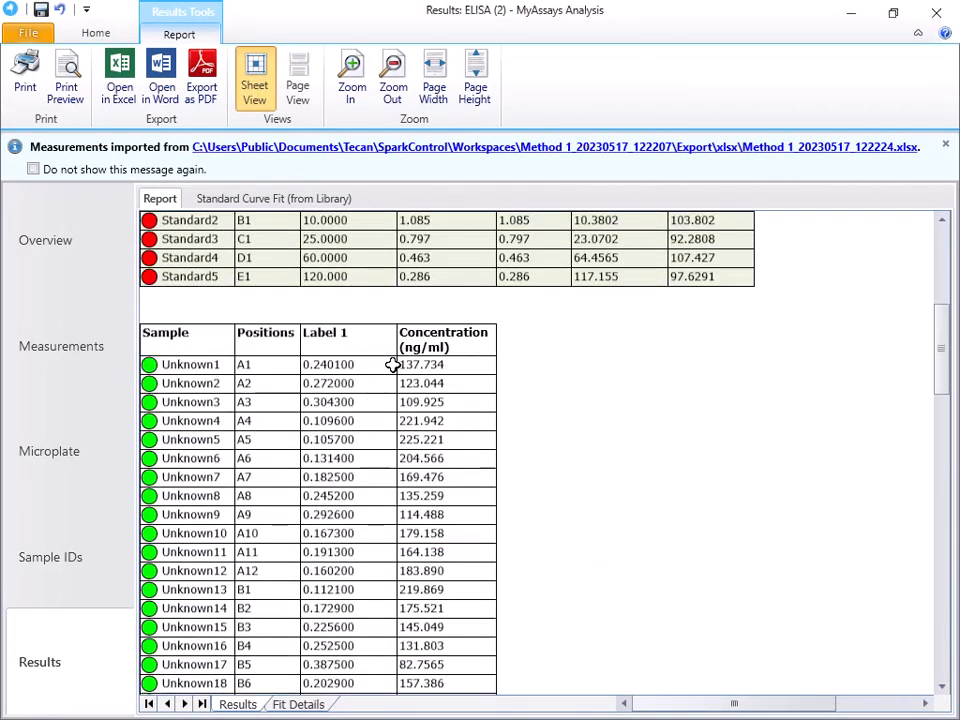
{"action": "scroll", "coordinate": [735, 422], "scroll_direction": "up", "scroll_amount": 2}
{"action": "scroll", "coordinate": [734, 424], "scroll_direction": "up", "scroll_amount": 2}
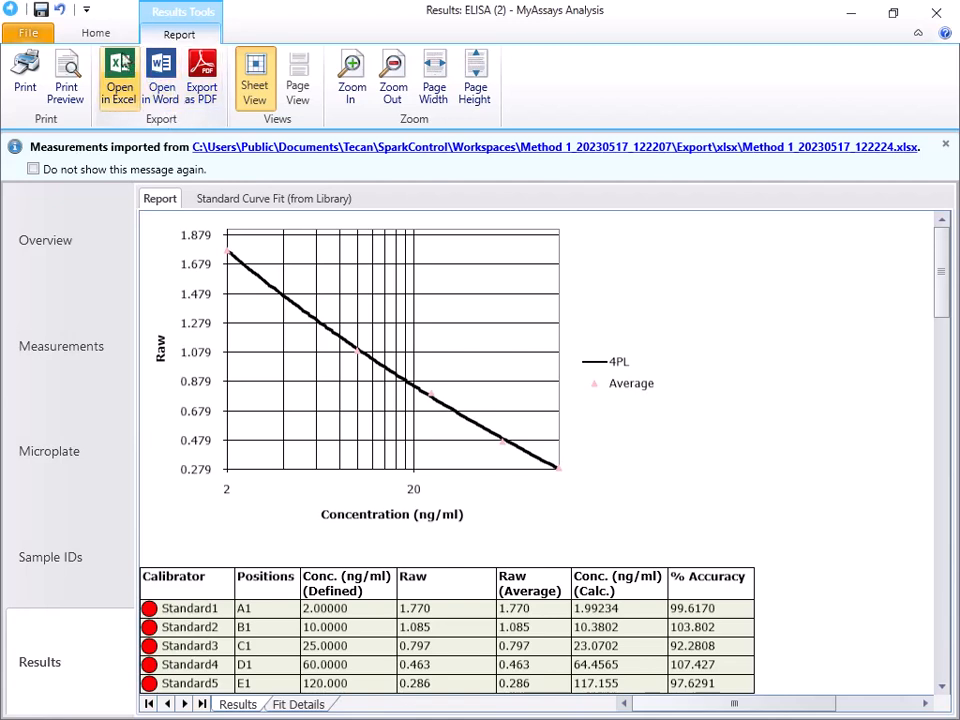
{"action": "left_click", "coordinate": [96, 33]}
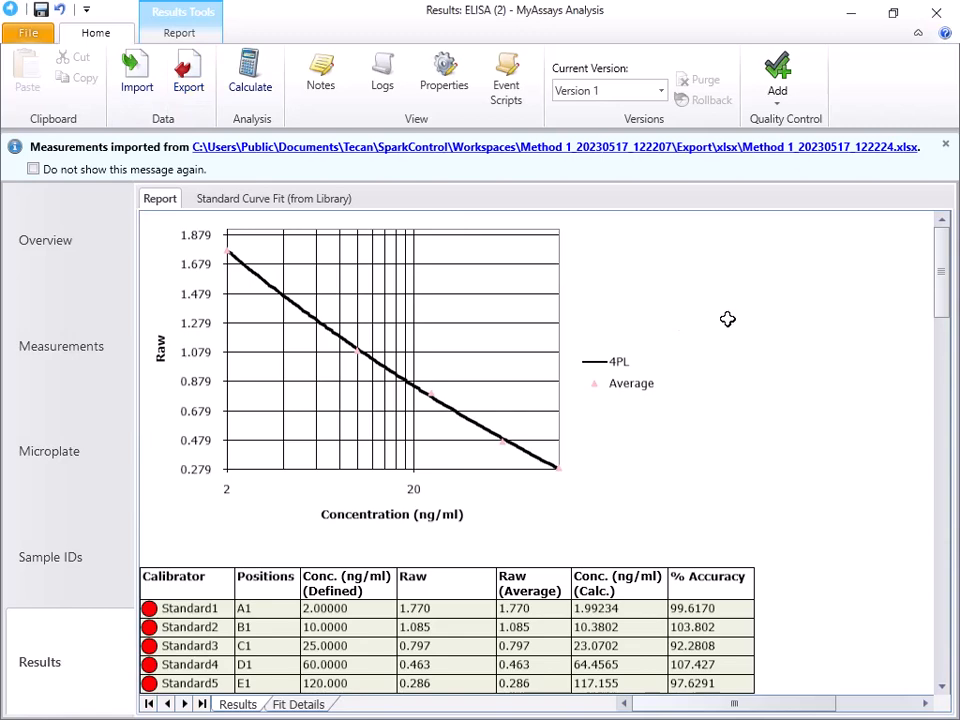
{"action": "left_click", "coordinate": [935, 12]}
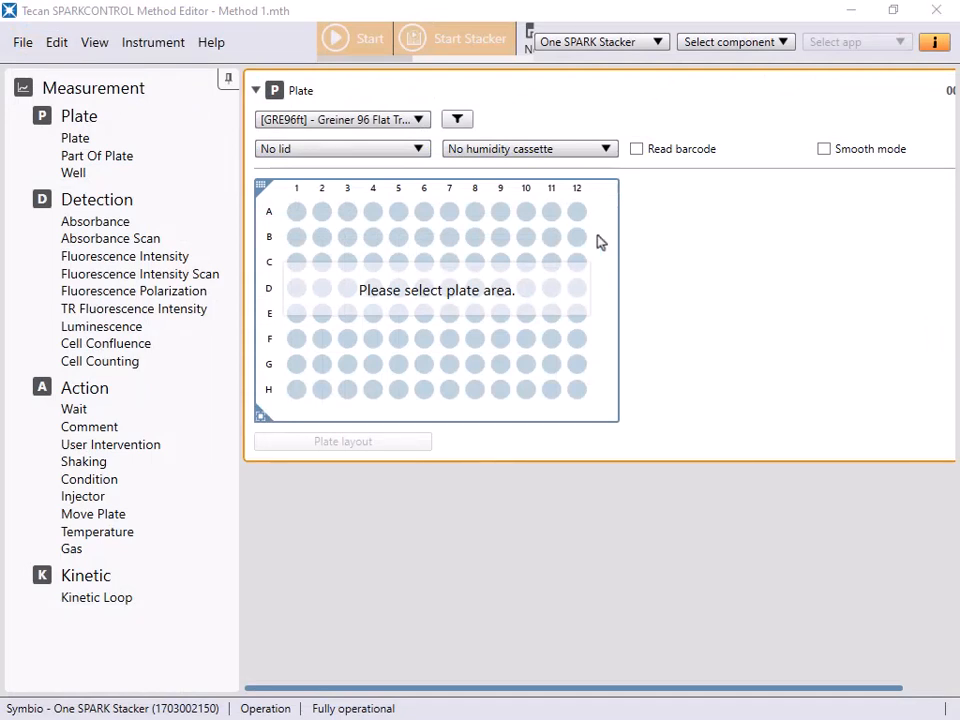
- In the SPARKCONTROL Method Editor, open the saved method 96 kinetic and start its measurement
{"action": "left_click", "coordinate": [14, 42]}
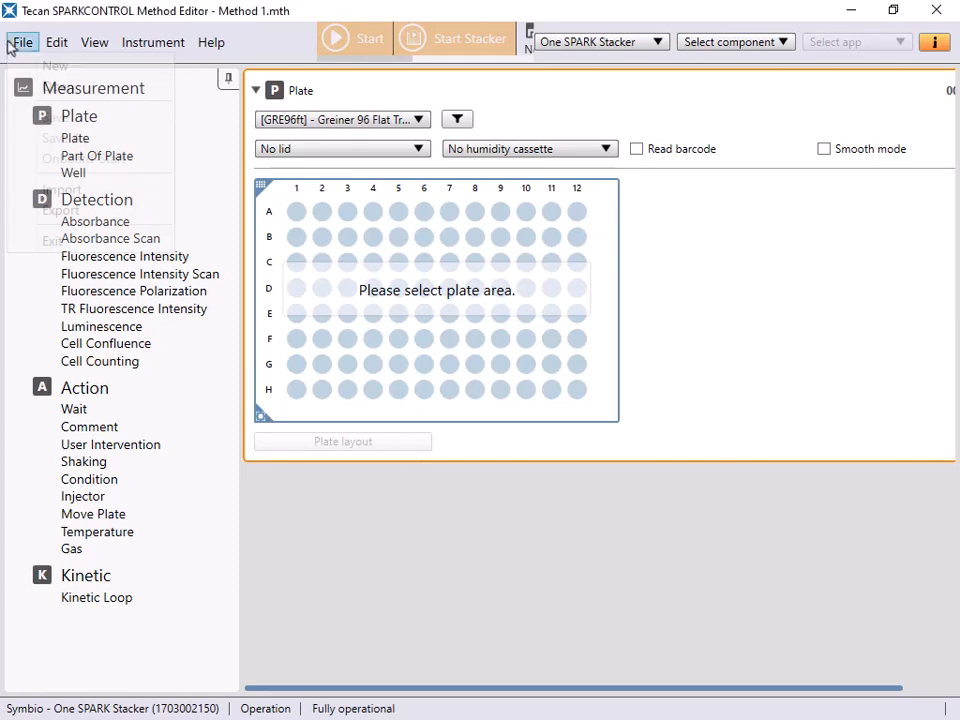
{"action": "left_click", "coordinate": [45, 88]}
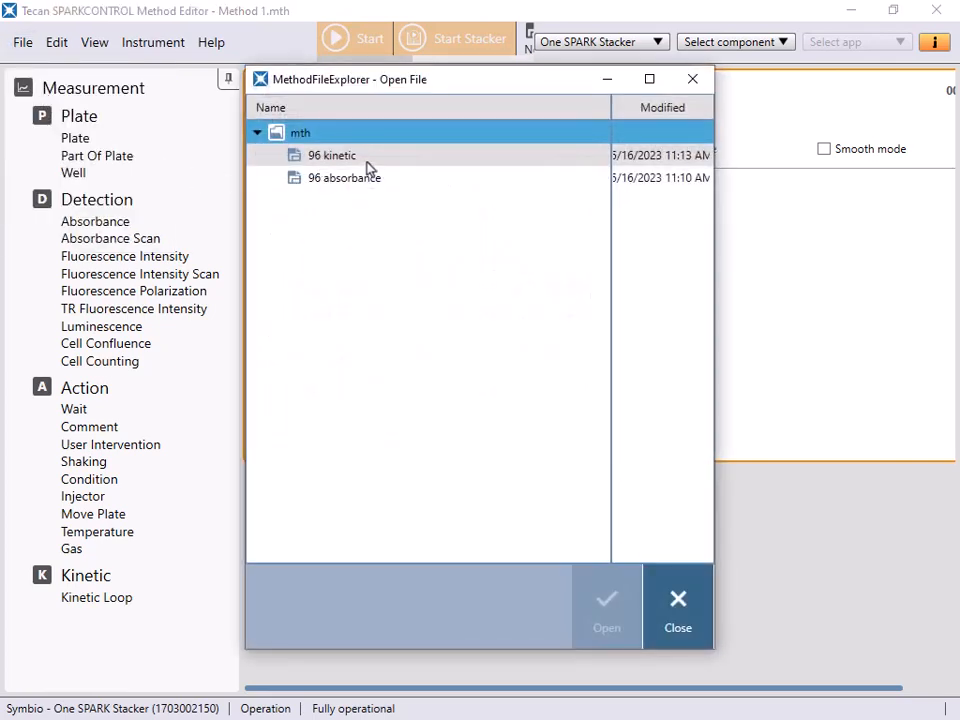
{"action": "left_click", "coordinate": [366, 158]}
{"action": "left_click", "coordinate": [610, 610]}
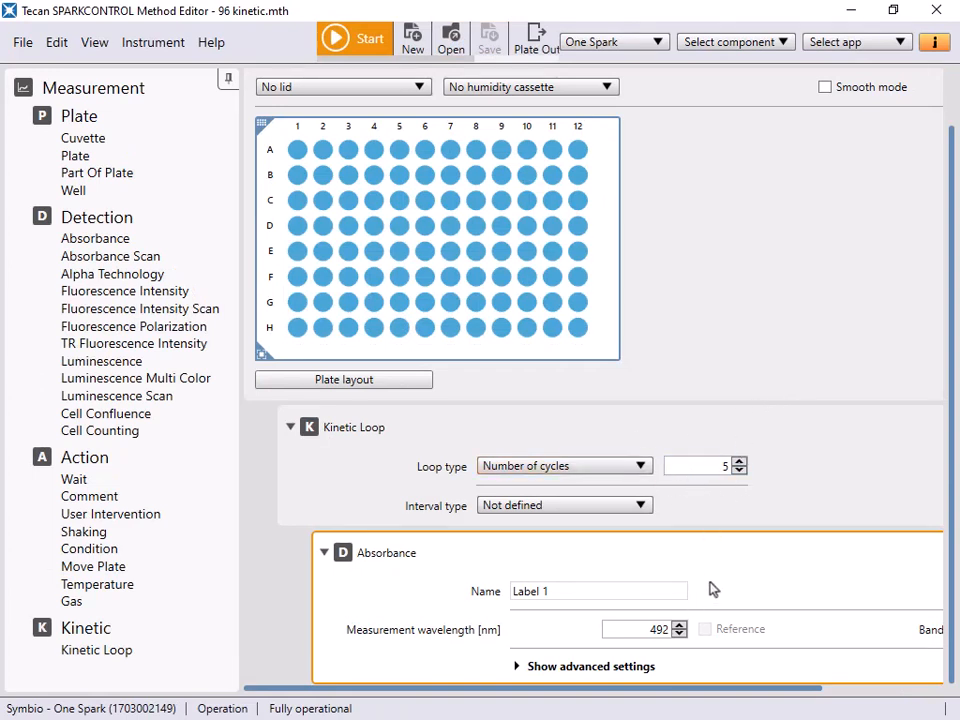
{"action": "left_click", "coordinate": [368, 40]}
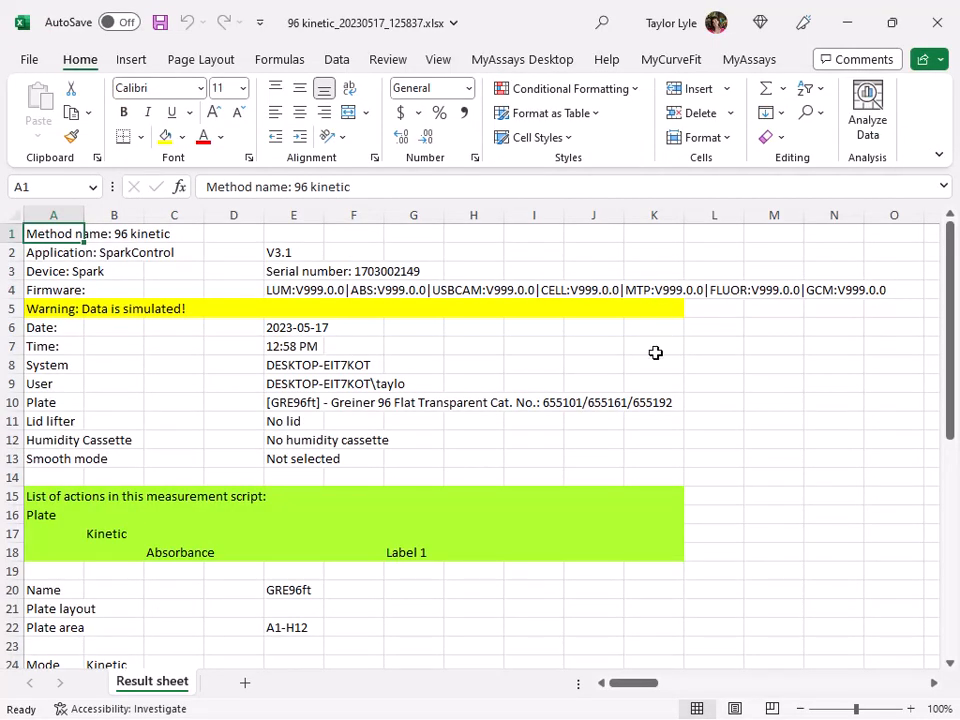
- Examine the kinetic cycle readings per well in the exported 96 kinetic Excel workbook, then close it
{"action": "scroll", "coordinate": [656, 351], "scroll_direction": "down", "scroll_amount": 7}
{"action": "scroll", "coordinate": [655, 352], "scroll_direction": "down", "scroll_amount": 3}
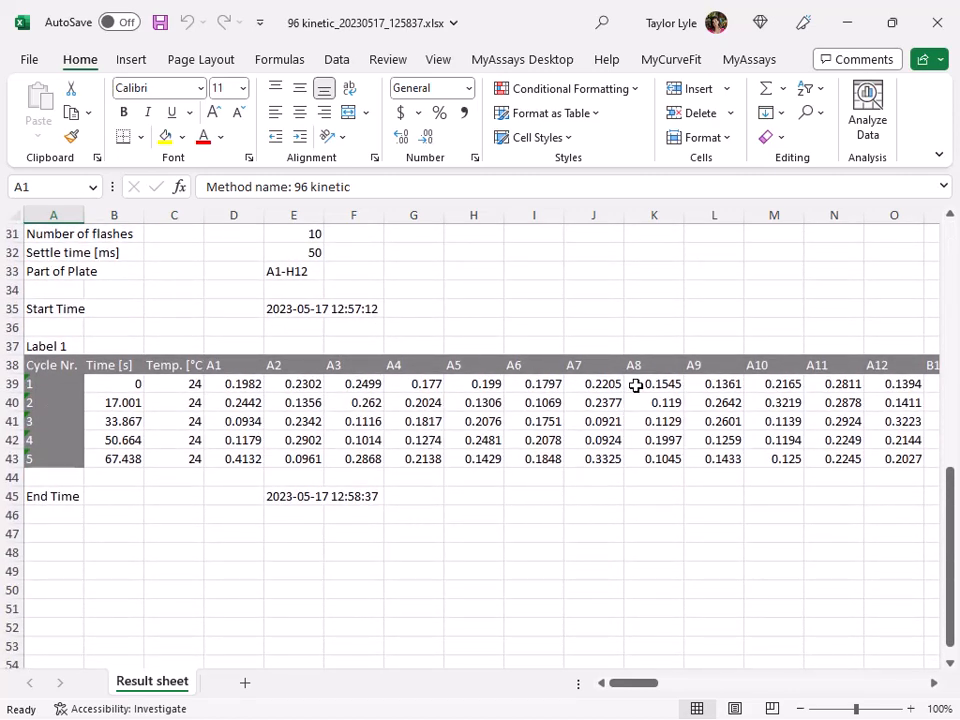
{"action": "left_click", "coordinate": [937, 30]}
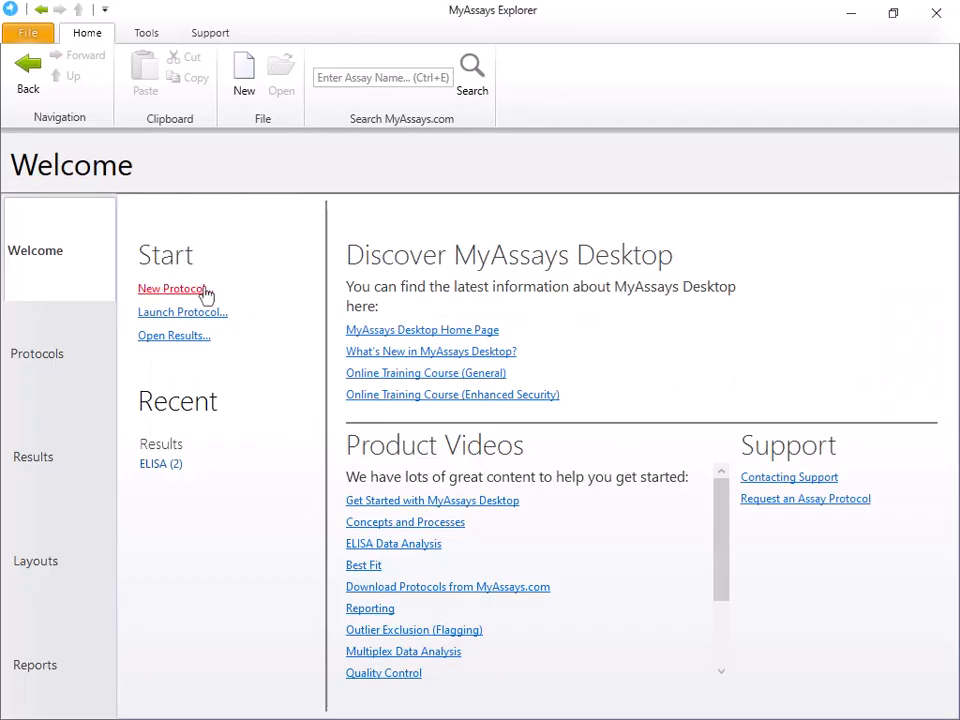
- In MyAssays Explorer, create a new protocol from the single measurement file 96 kinetic_20230517_125837.xlsx with automatic data import
{"action": "left_click", "coordinate": [172, 289]}
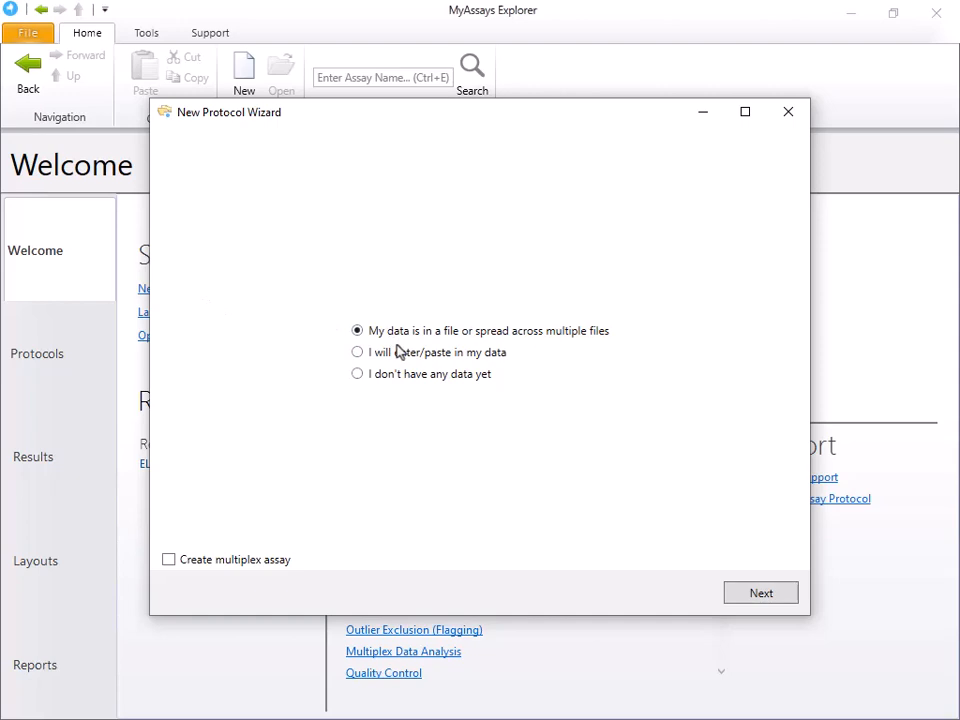
{"action": "left_click", "coordinate": [771, 599]}
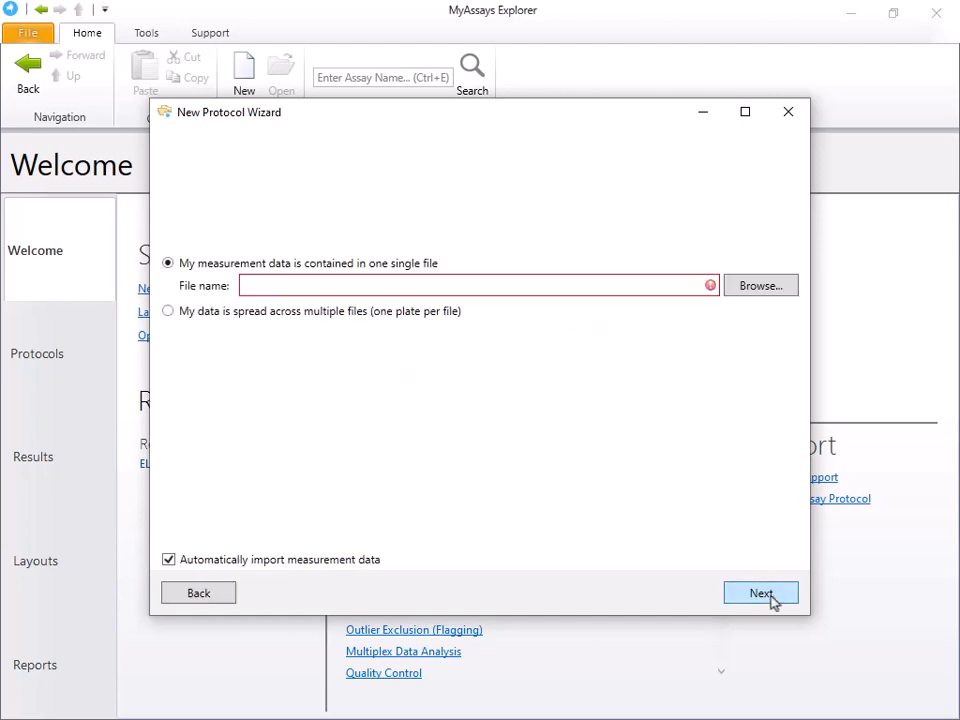
{"action": "left_click", "coordinate": [775, 289]}
{"action": "double_click", "coordinate": [294, 321]}
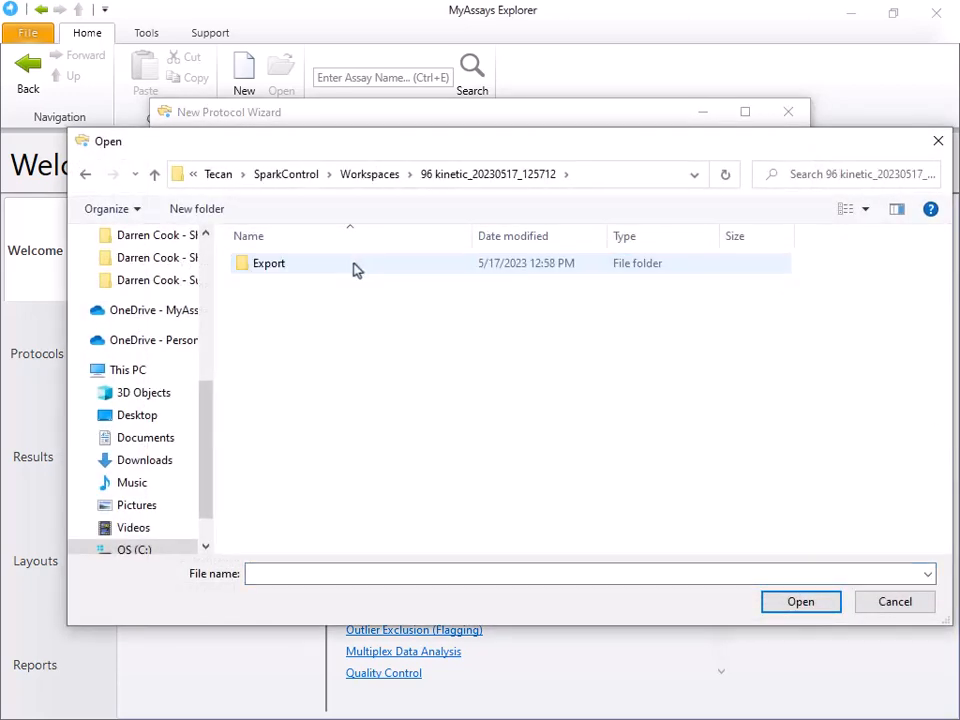
{"action": "double_click", "coordinate": [354, 268]}
{"action": "double_click", "coordinate": [354, 285]}
{"action": "left_click", "coordinate": [354, 266]}
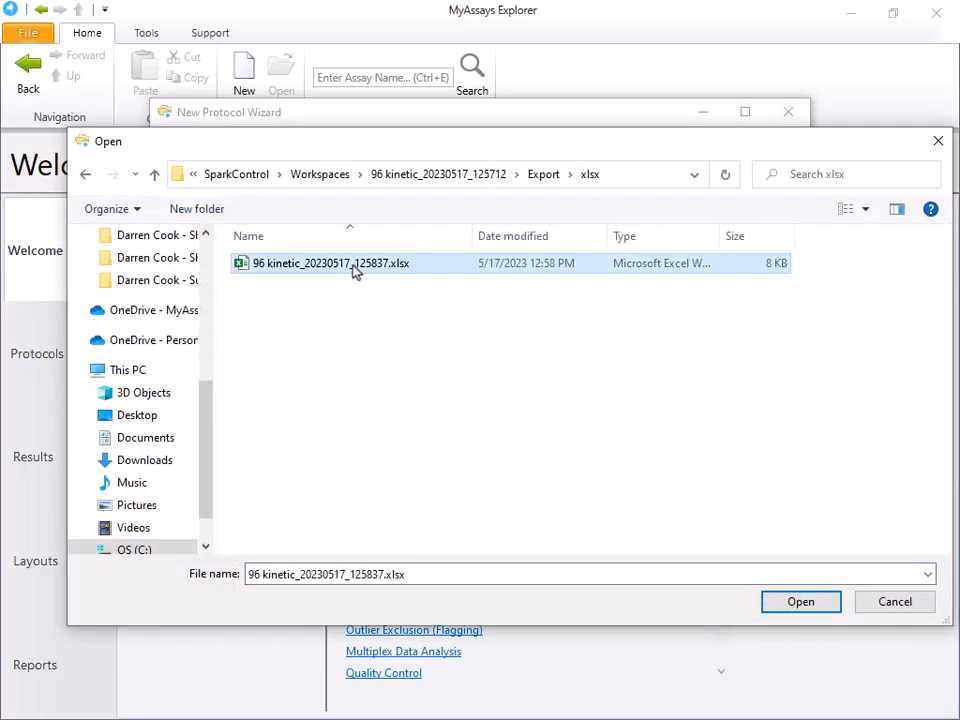
{"action": "left_click", "coordinate": [810, 603]}
{"action": "left_click", "coordinate": [780, 598]}
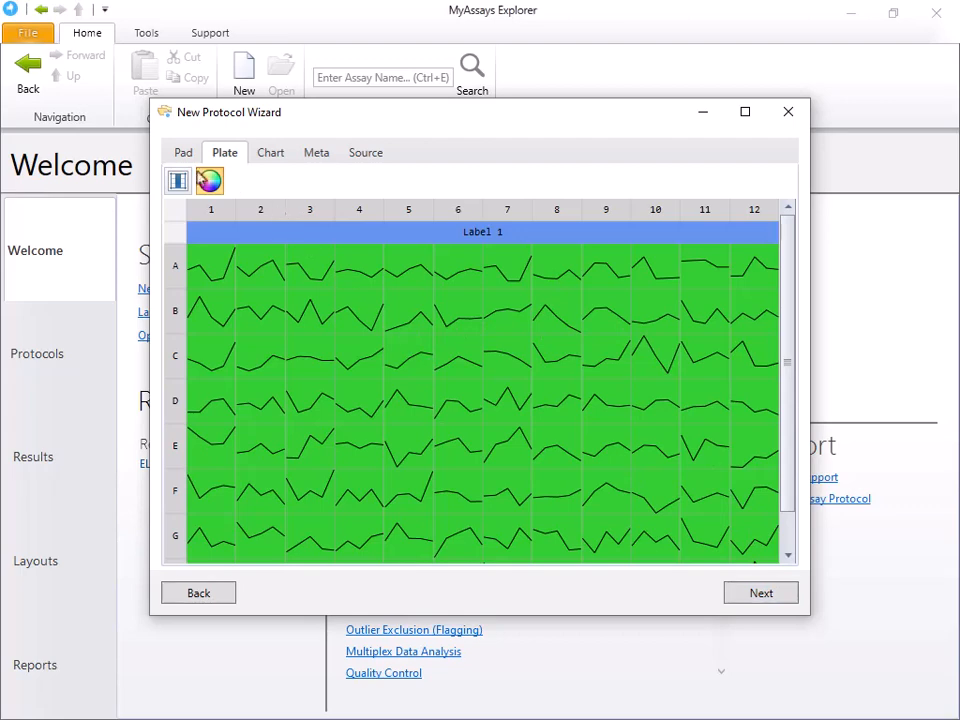
- Inspect the imported kinetic data as a text list, as a chart with well A4 briefly shown, and as metadata
{"action": "left_click", "coordinate": [183, 157]}
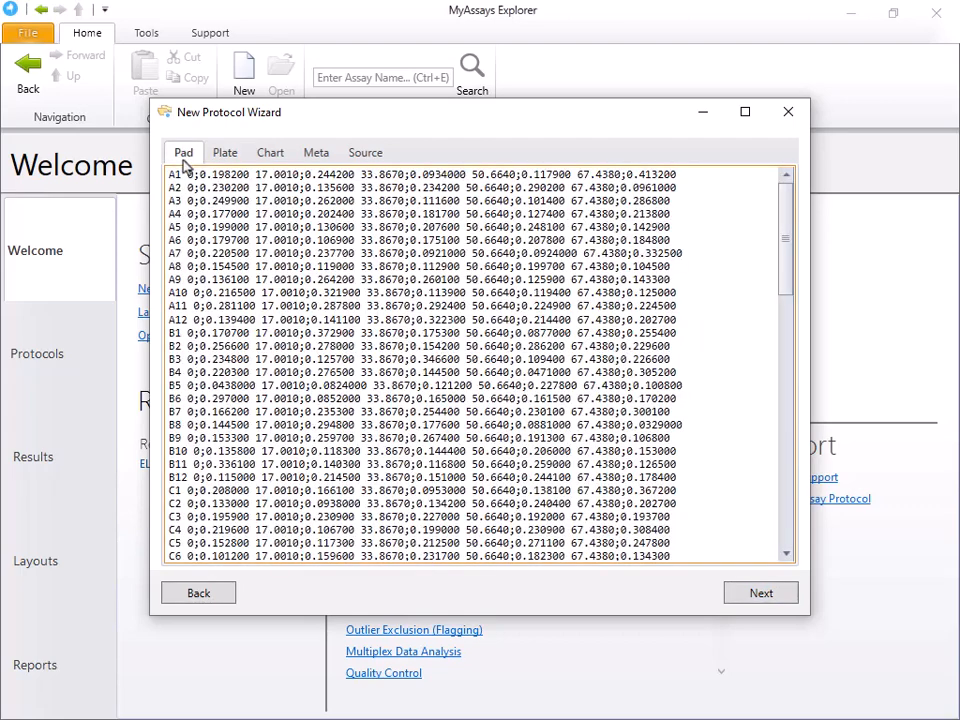
{"action": "left_click", "coordinate": [274, 157]}
{"action": "left_click", "coordinate": [630, 343]}
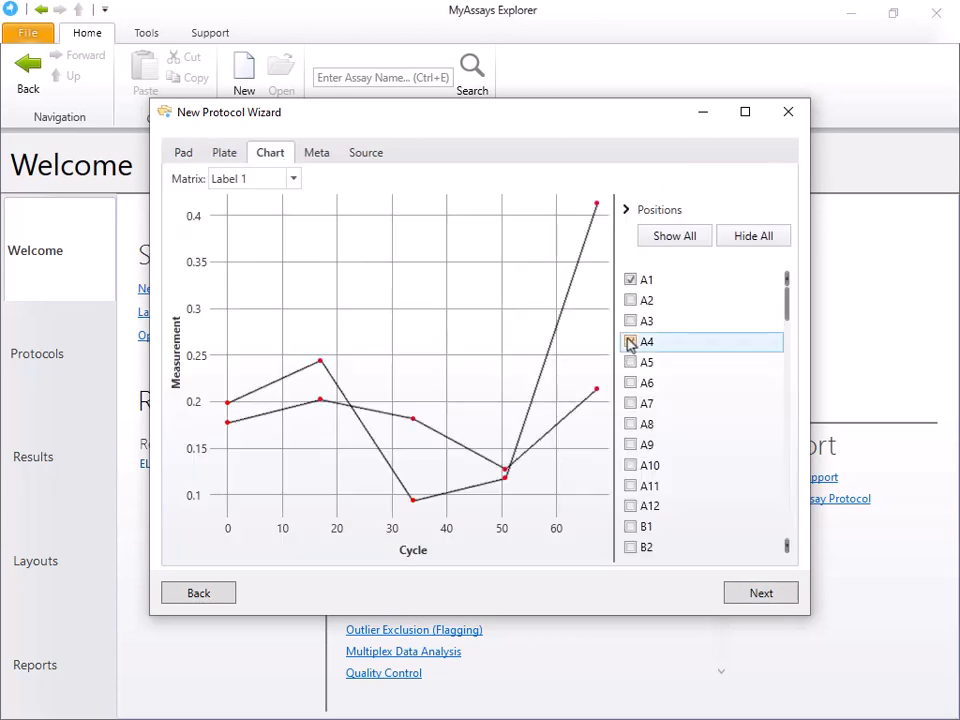
{"action": "left_click", "coordinate": [630, 341]}
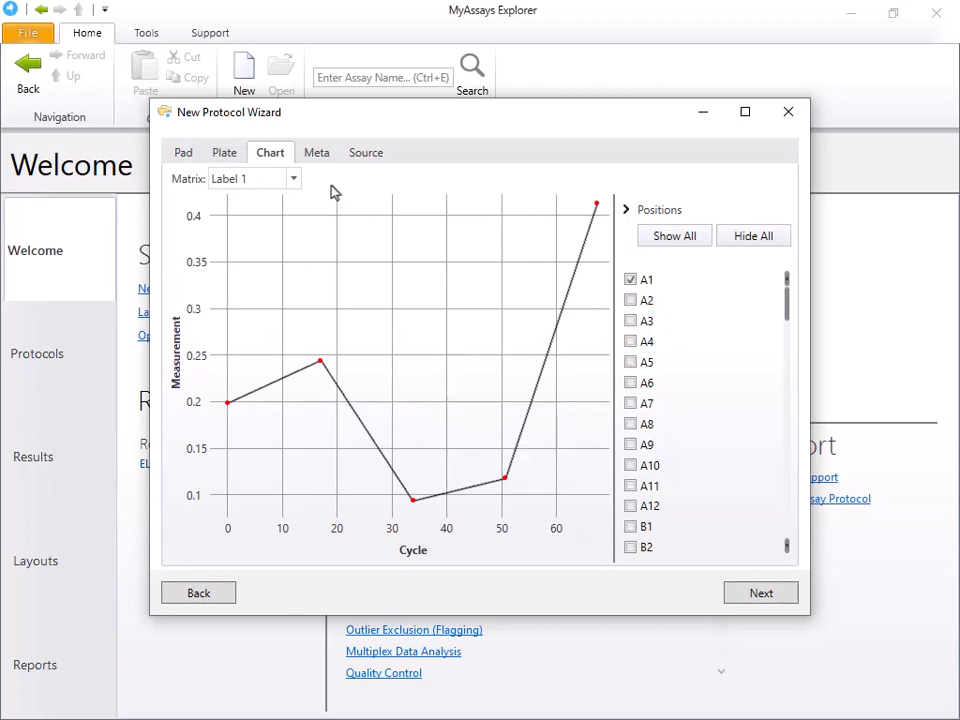
{"action": "left_click", "coordinate": [318, 155]}
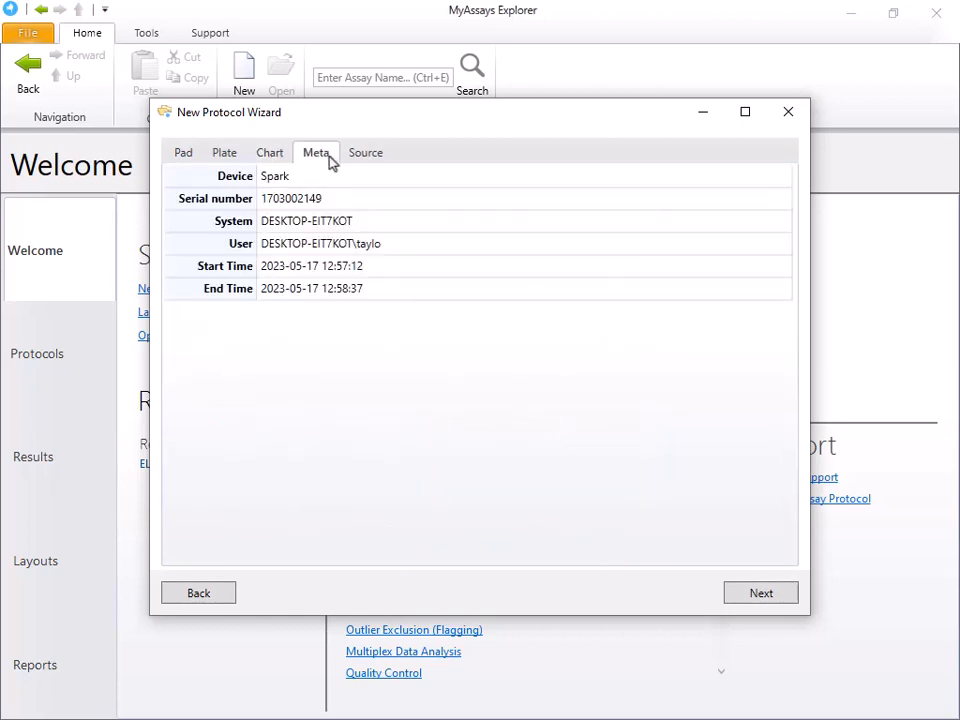
- Accept Unknown as the only sample type and choose the layout with 96 individually numbered unknowns in row order
{"action": "left_click", "coordinate": [731, 598]}
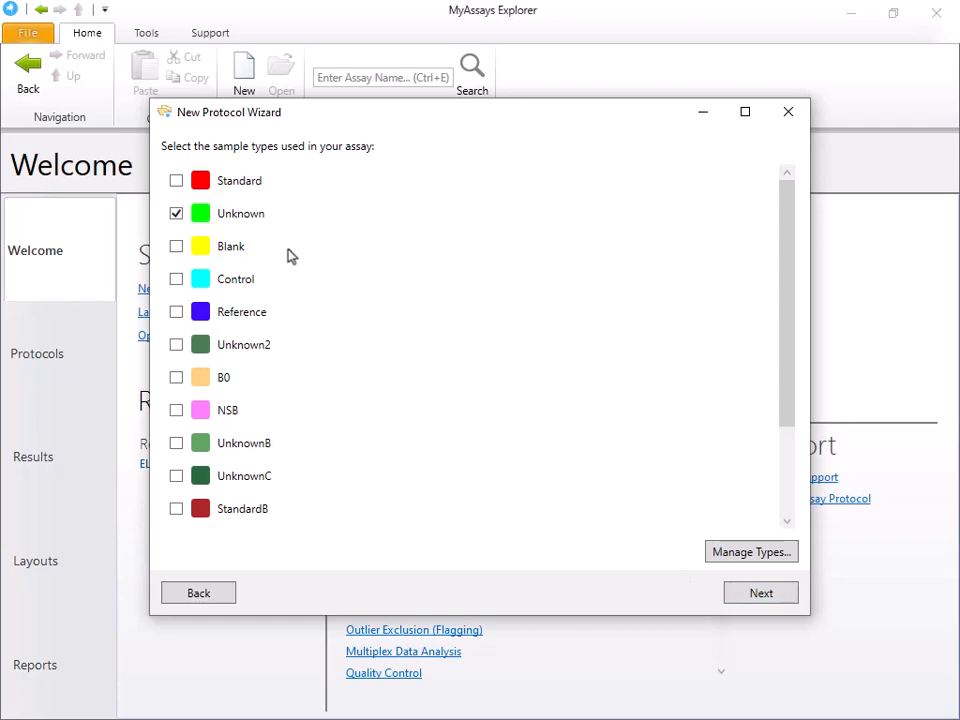
{"action": "left_click", "coordinate": [757, 594]}
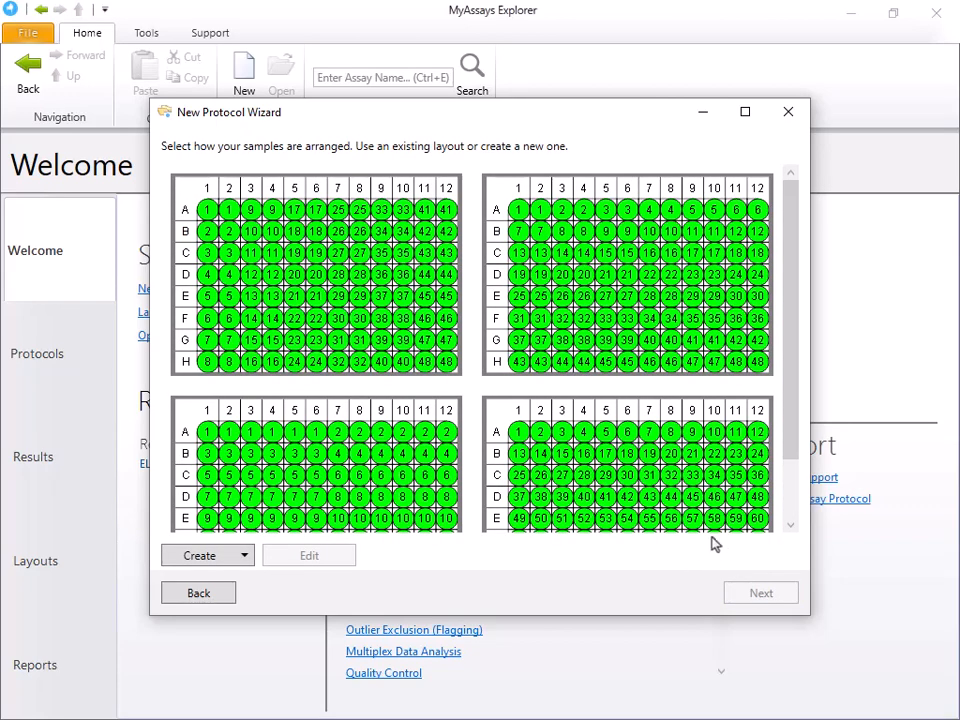
{"action": "left_click", "coordinate": [671, 506]}
{"action": "scroll", "coordinate": [671, 506], "scroll_direction": "down", "scroll_amount": 2}
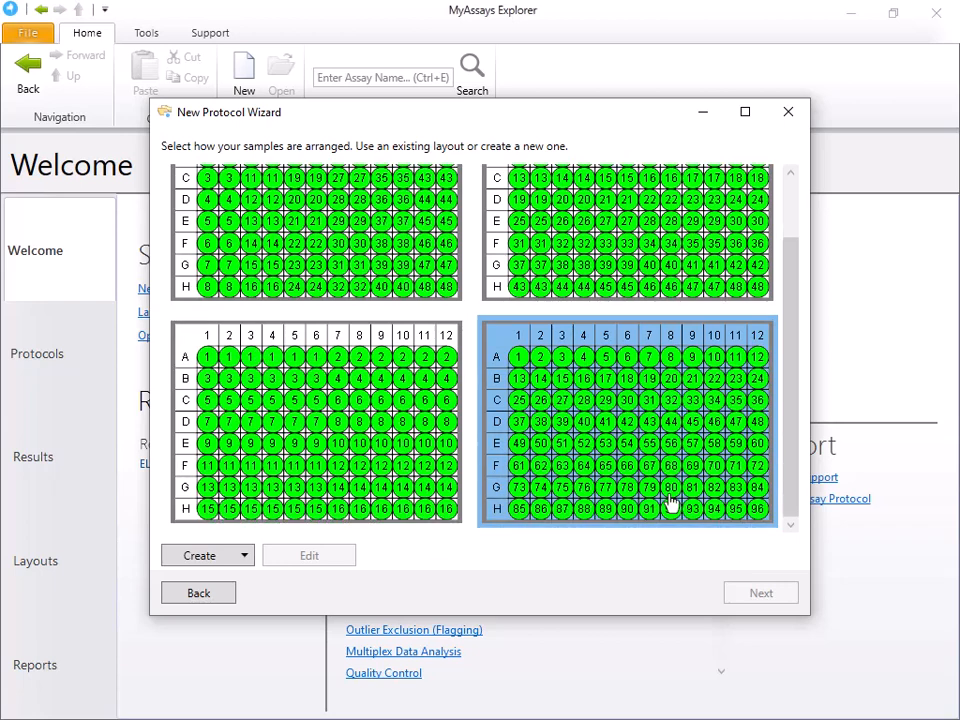
{"action": "left_click", "coordinate": [656, 469]}
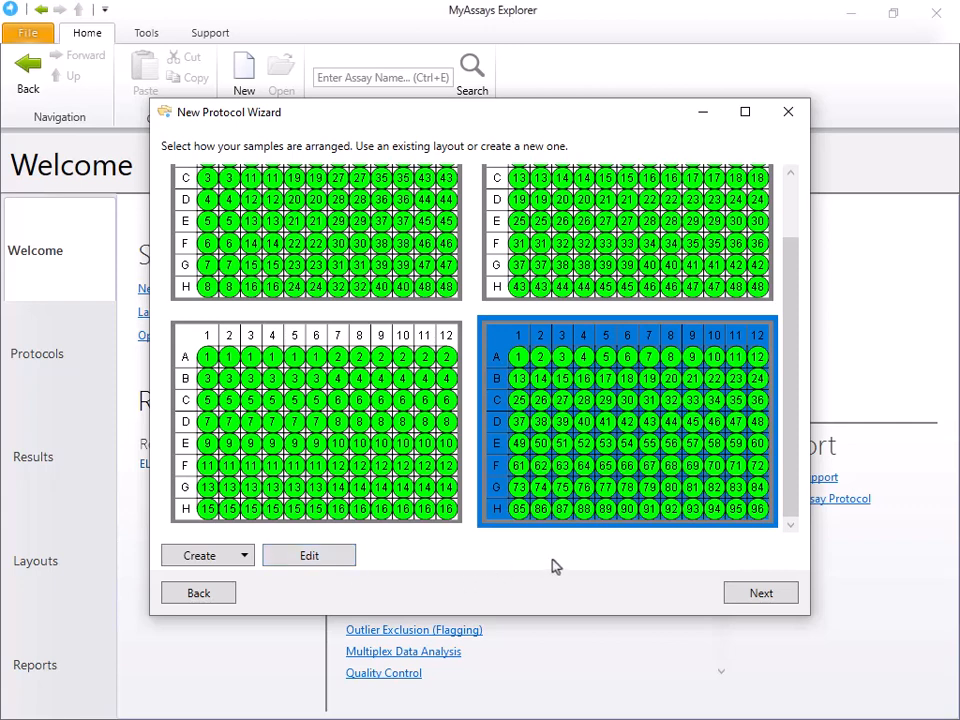
- Review the kinetic plate data, name the protocol 96 Kinetics Average, and create it with Launch protocol enabled
{"action": "left_click", "coordinate": [765, 601]}
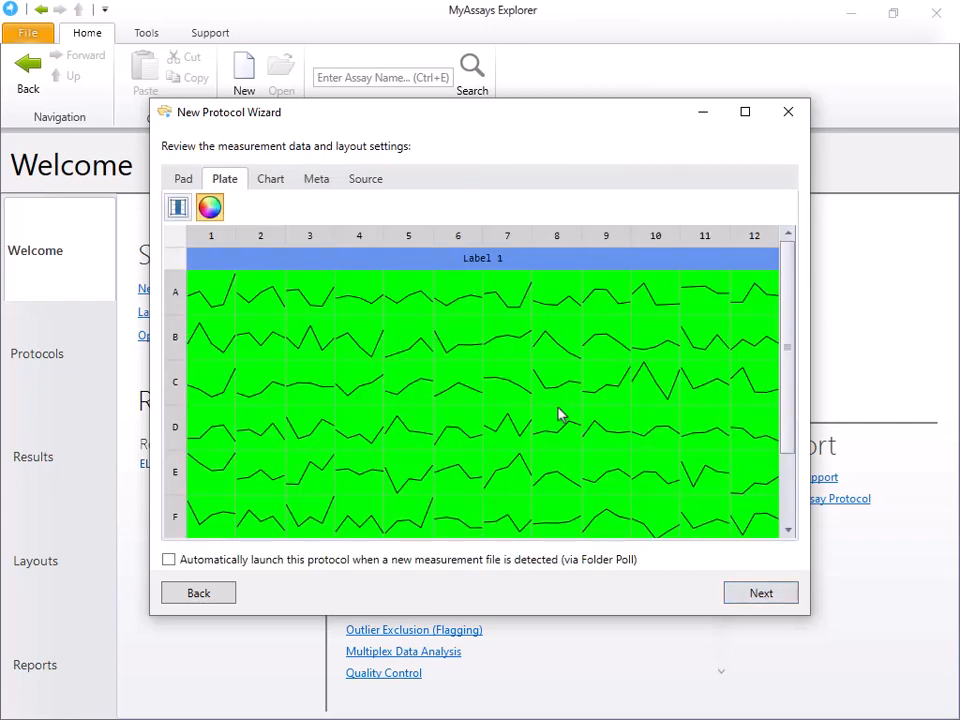
{"action": "scroll", "coordinate": [558, 414], "scroll_direction": "down", "scroll_amount": 3}
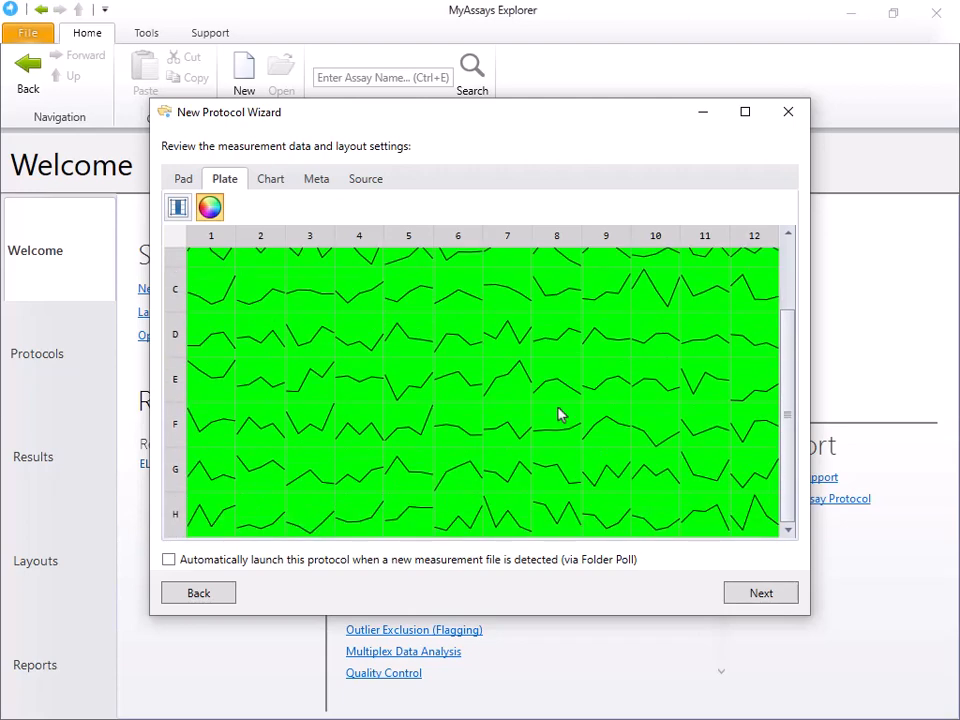
{"action": "scroll", "coordinate": [558, 414], "scroll_direction": "up", "scroll_amount": 3}
{"action": "left_click", "coordinate": [737, 593]}
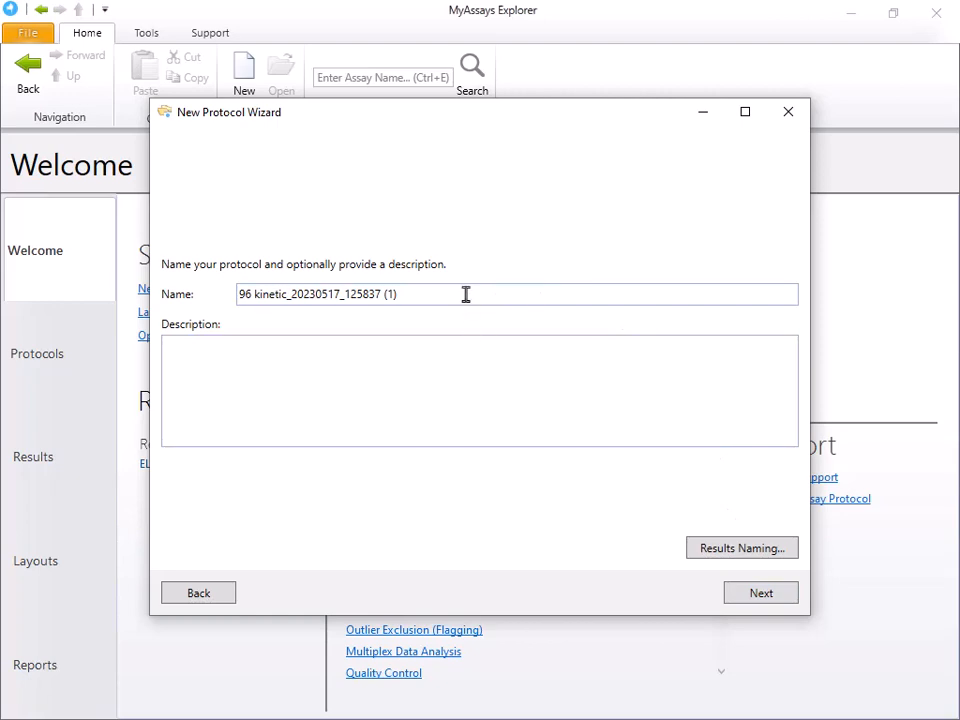
{"action": "left_click_drag", "start_coordinate": [465, 294], "coordinate": [225, 300]}
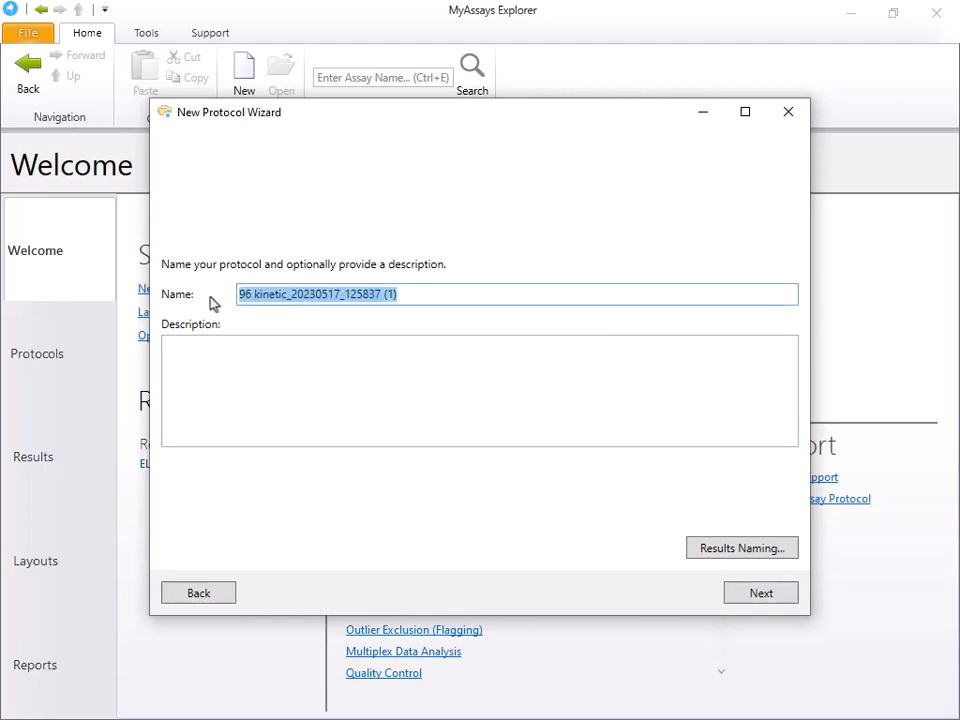
{"action": "type", "text": "96 Kinetics Average"}
{"action": "left_click", "coordinate": [766, 597]}
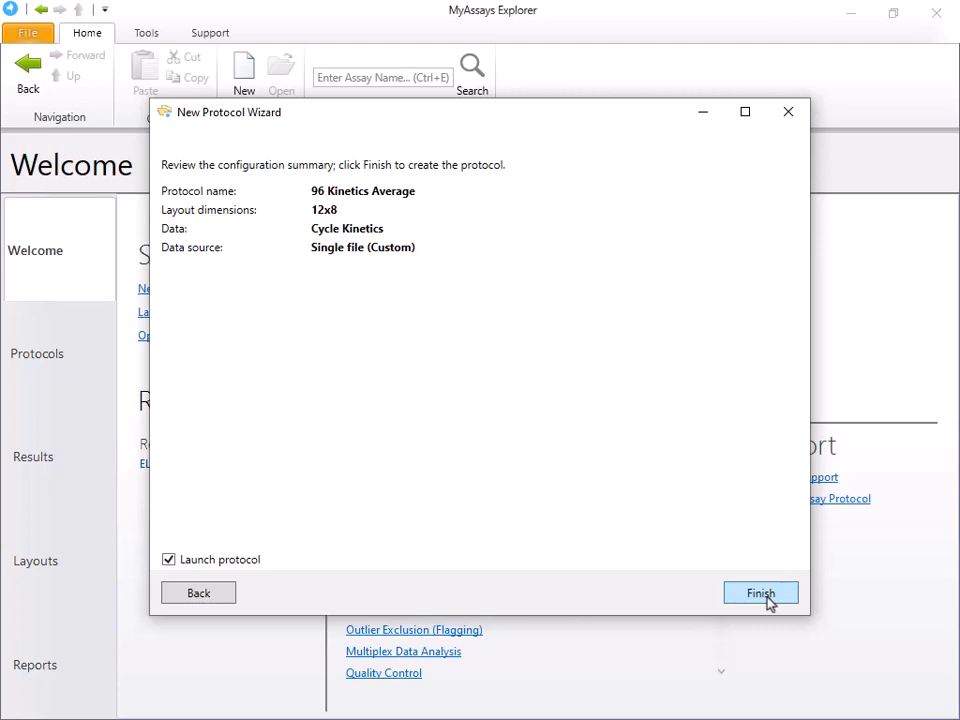
{"action": "left_click", "coordinate": [766, 597]}
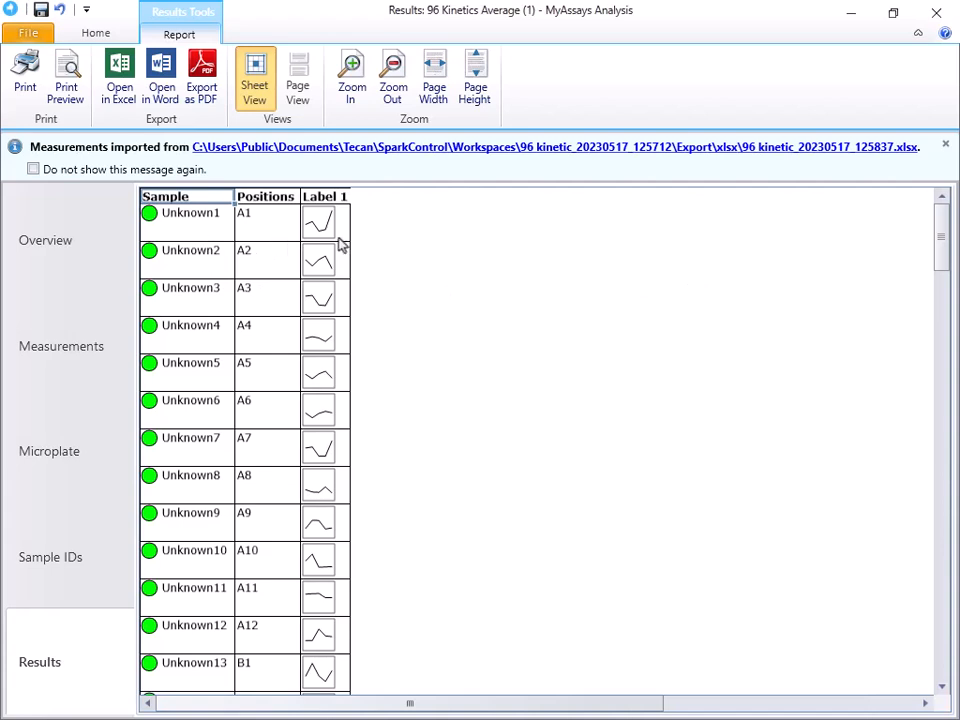
- Add an XY Reduction Average transform with Label 1 as input and Average as output, and calculate the results
{"action": "left_click", "coordinate": [96, 33]}
{"action": "left_click", "coordinate": [437, 87]}
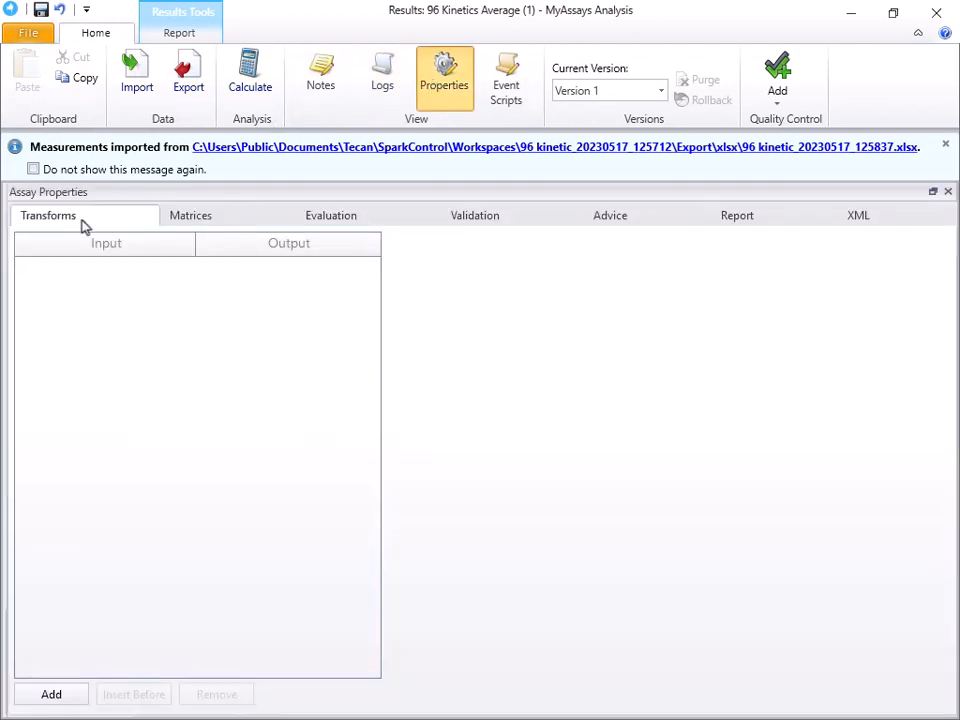
{"action": "left_click", "coordinate": [58, 697]}
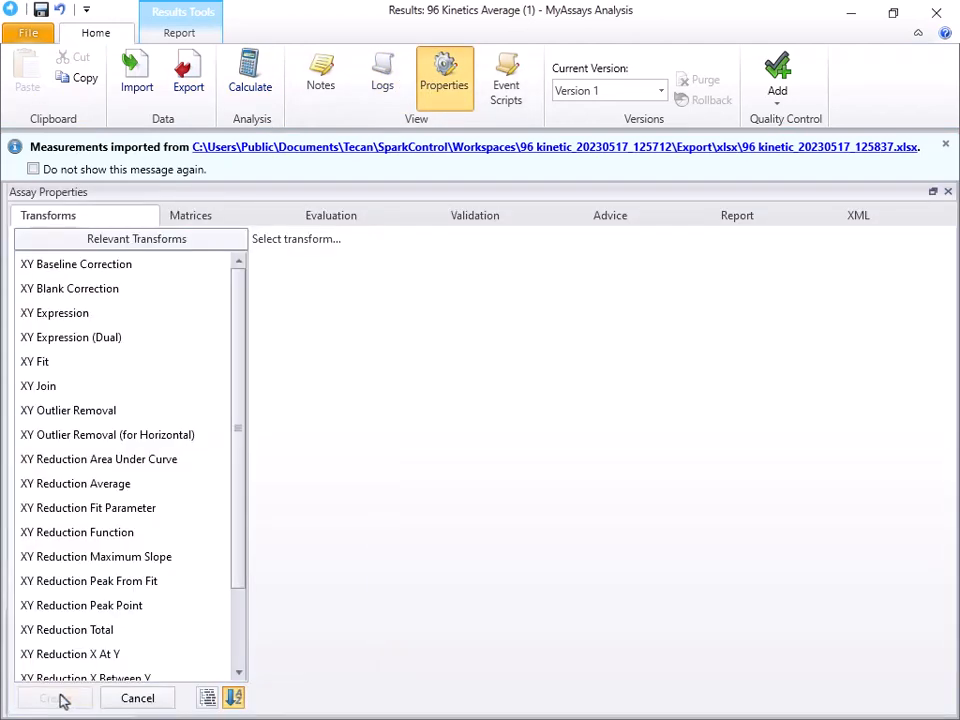
{"action": "left_click", "coordinate": [78, 486]}
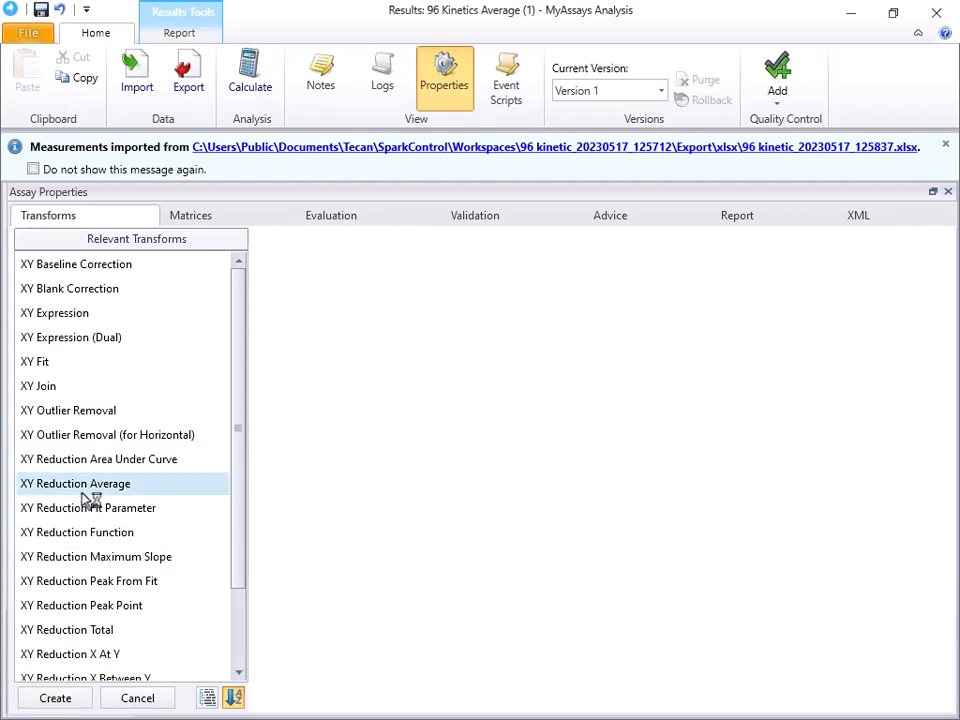
{"action": "left_click", "coordinate": [90, 701]}
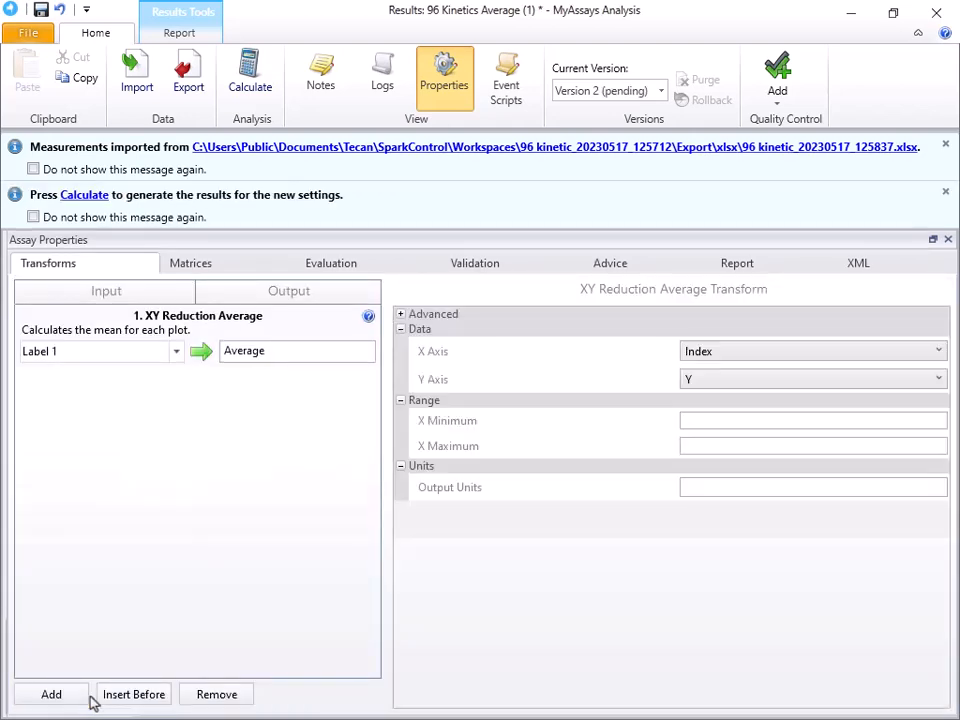
{"action": "left_click", "coordinate": [83, 199]}
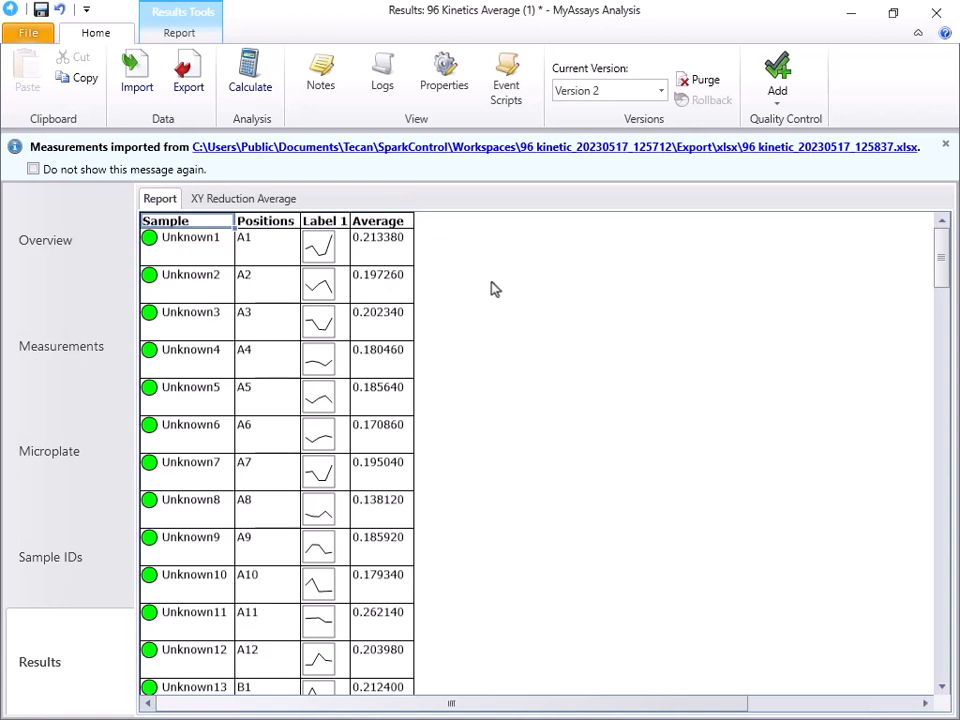
- Set up a measurements import from 96 kinetic_20230517_125837.xlsx using the existing measurement import configuration
{"action": "left_click", "coordinate": [140, 82]}
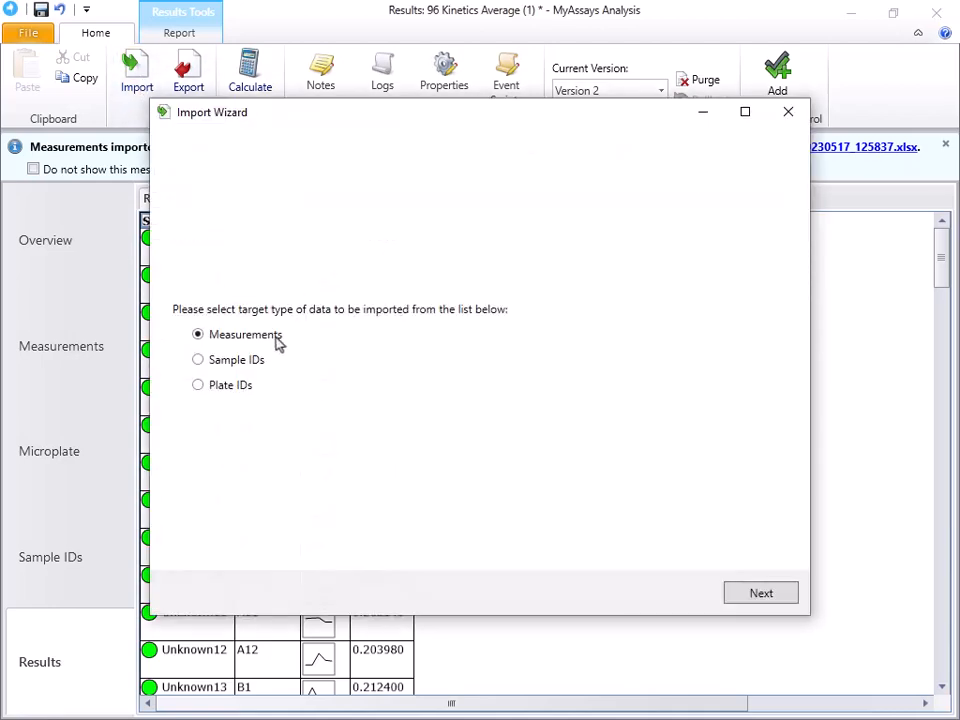
{"action": "left_click", "coordinate": [752, 597]}
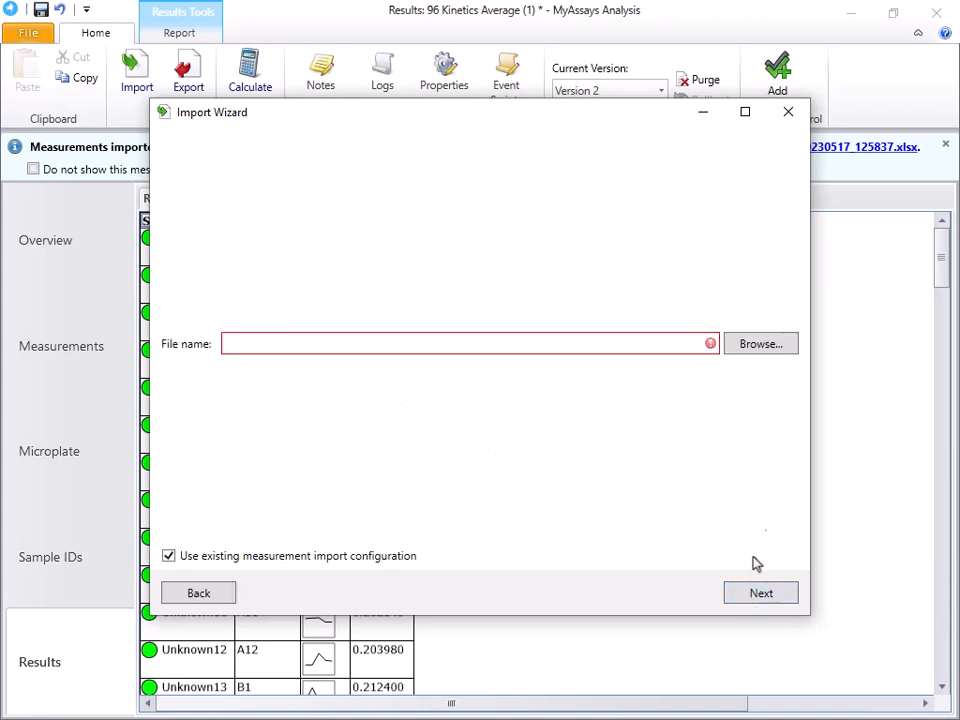
{"action": "left_click", "coordinate": [757, 344]}
{"action": "left_click", "coordinate": [410, 266]}
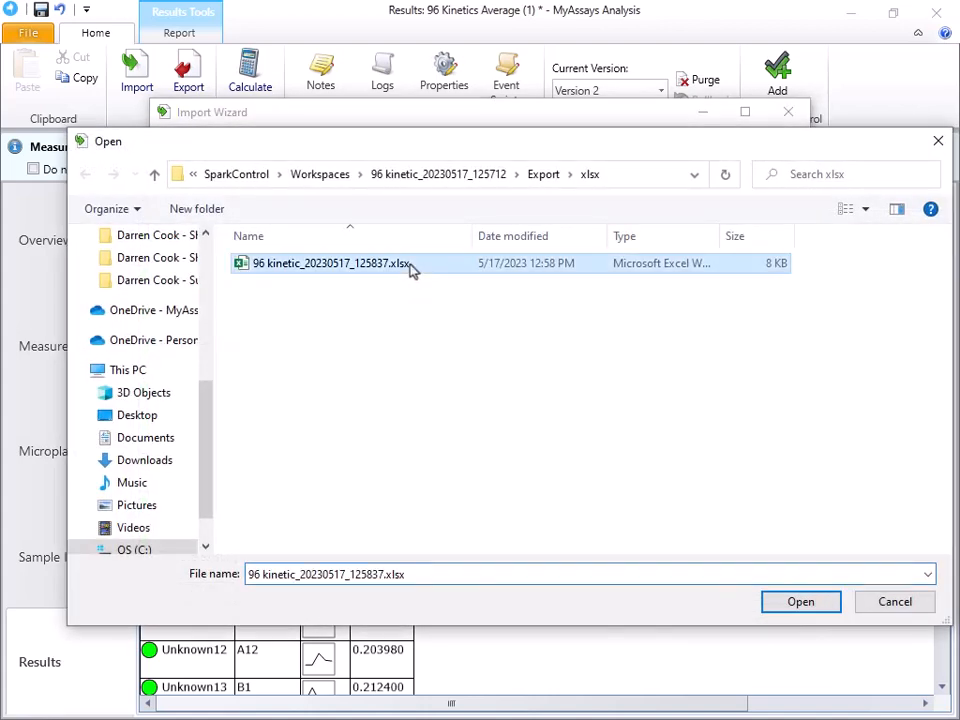
{"action": "left_click", "coordinate": [780, 603]}
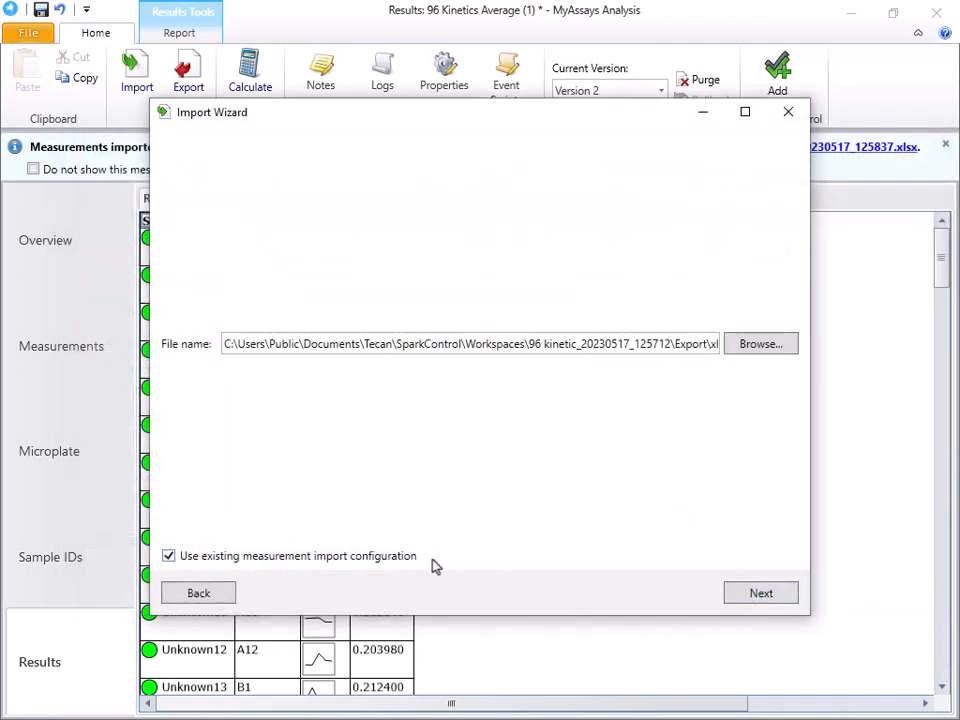
{"action": "left_click", "coordinate": [781, 595]}
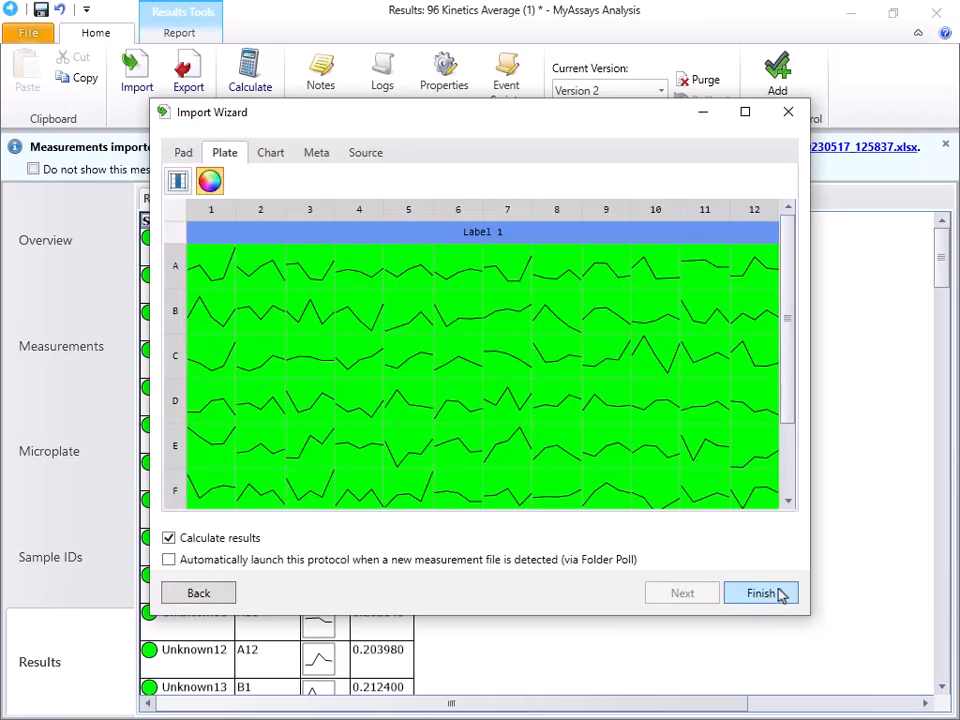
- Disable result calculation for this import and enable automatic protocol launch via Folder Poll for new measurement files
{"action": "left_click", "coordinate": [253, 540]}
{"action": "left_click", "coordinate": [326, 566]}
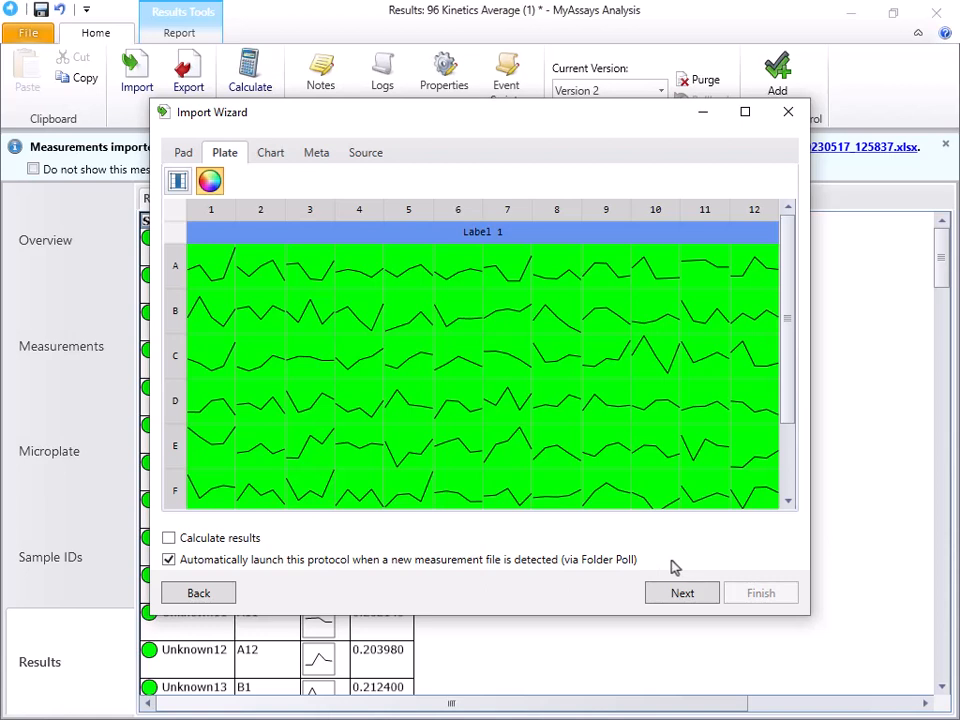
{"action": "left_click", "coordinate": [682, 596]}
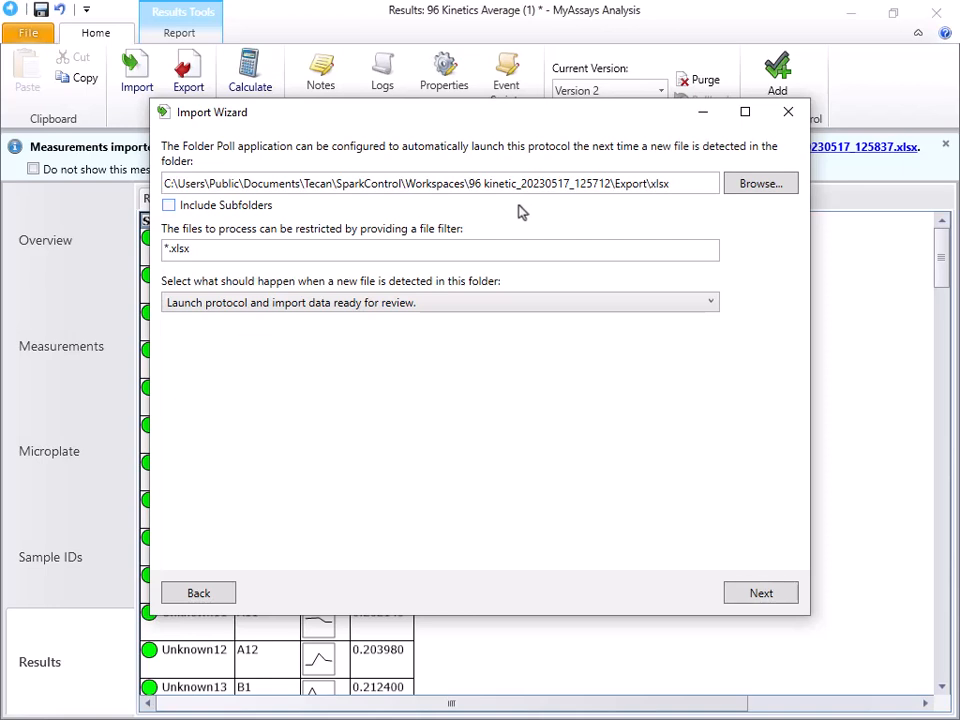
- Set the polled folder to C:\Users\Public\Documents\Tecan\SparkControl\Workspaces and include its subfolders
{"action": "left_click", "coordinate": [758, 184]}
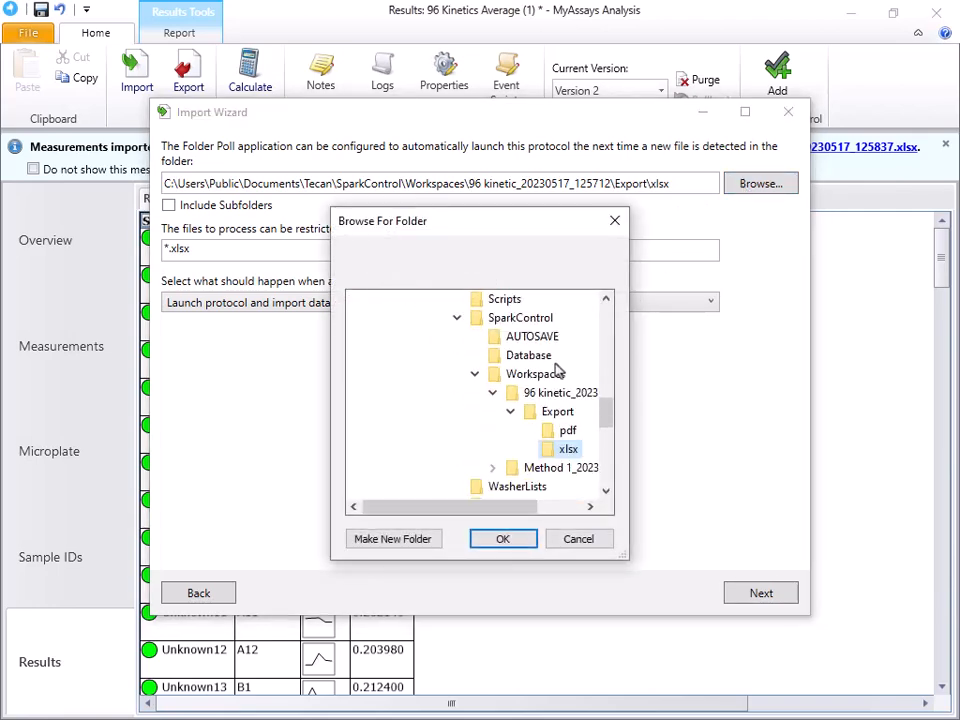
{"action": "left_click", "coordinate": [555, 372]}
{"action": "left_click", "coordinate": [530, 539]}
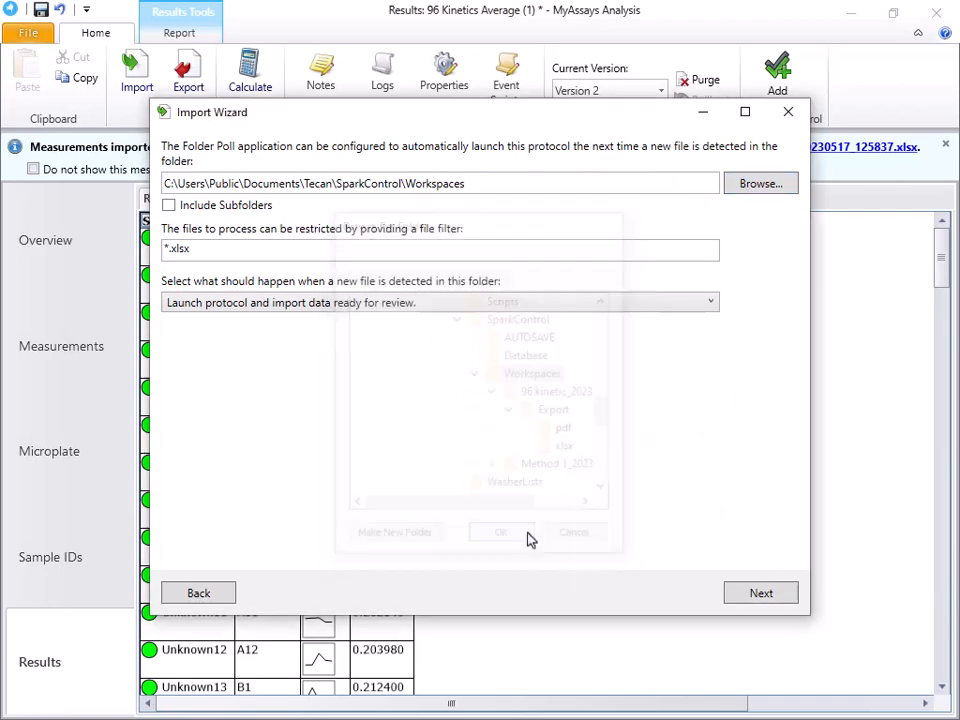
{"action": "left_click", "coordinate": [262, 206]}
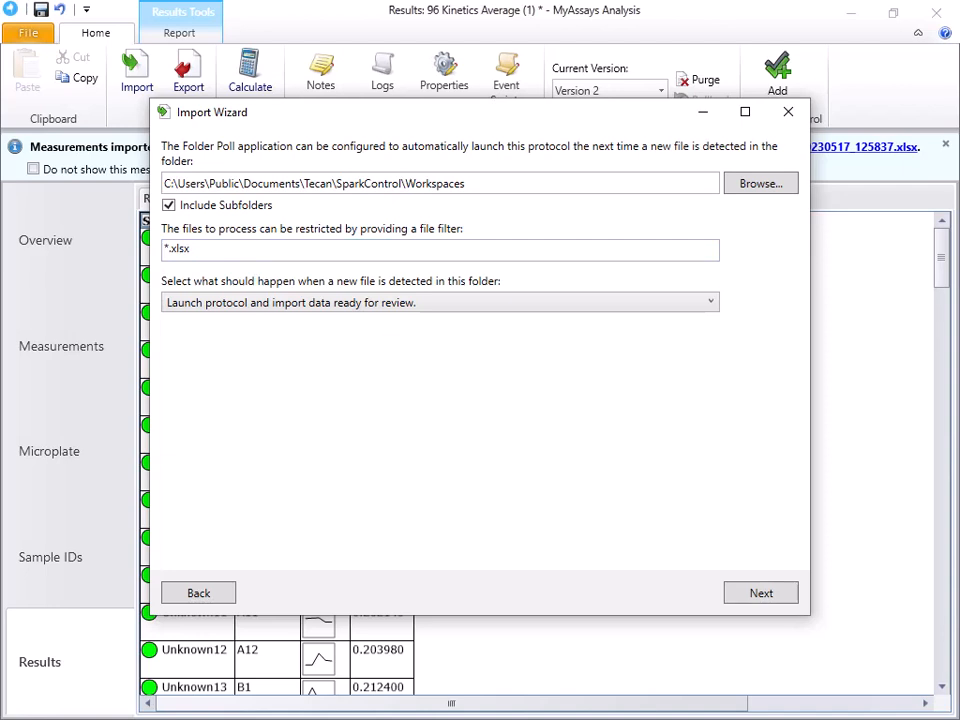
- Check the folder names in Workspaces in File Explorer and restrict the Folder Poll file filter to 96 kinetic_*.xlsx
{"action": "key", "text": "alt+Tab"}
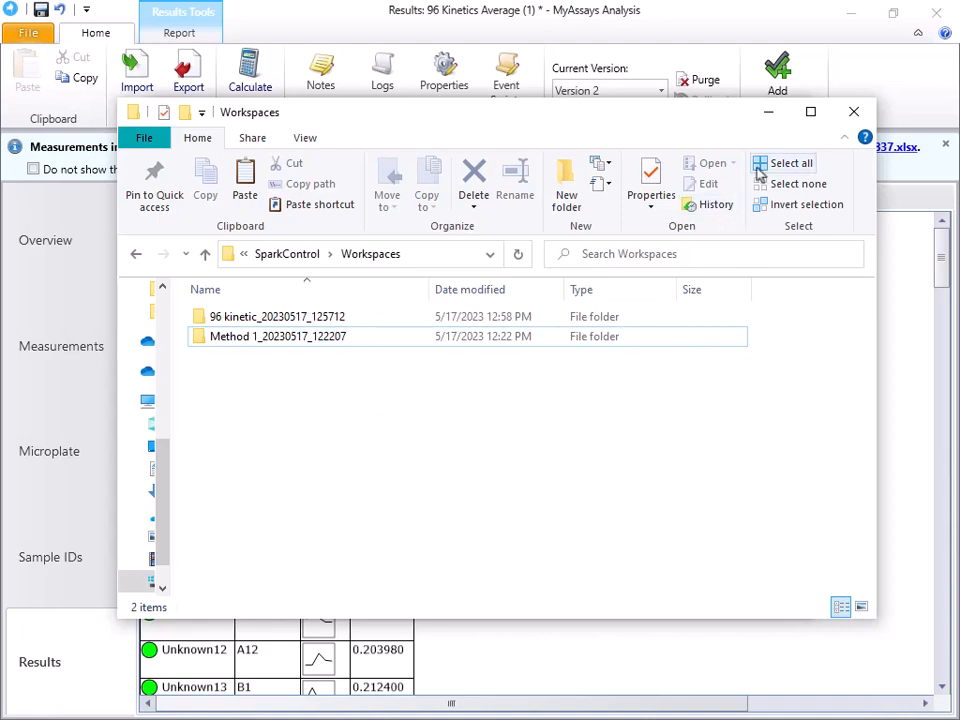
{"action": "left_click", "coordinate": [768, 111]}
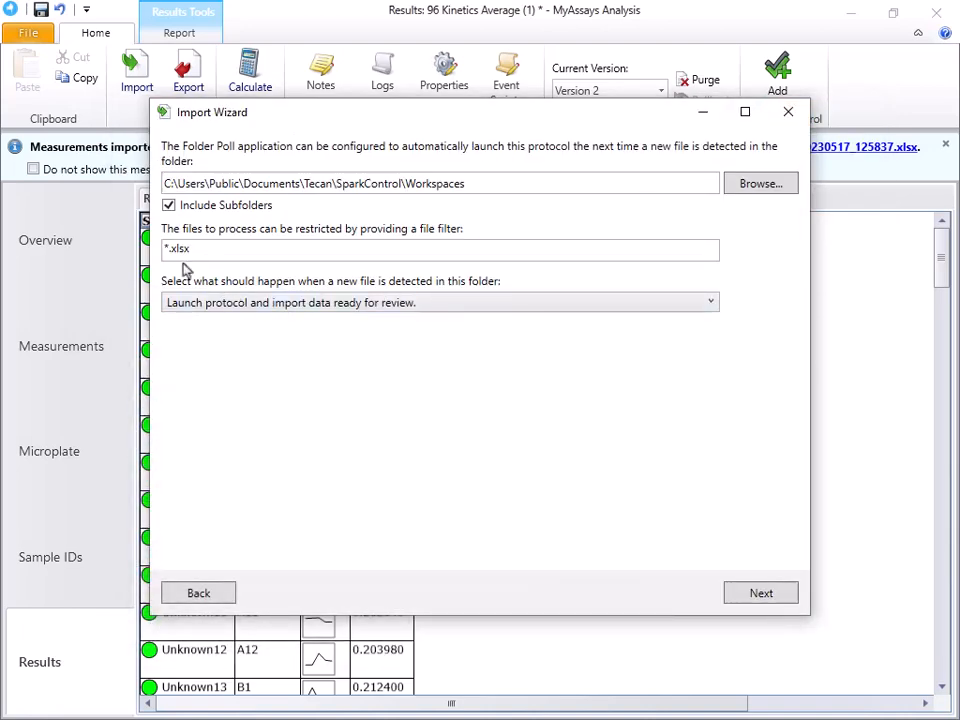
{"action": "left_click", "coordinate": [170, 251]}
{"action": "type", "text": "96 kinetic_"}
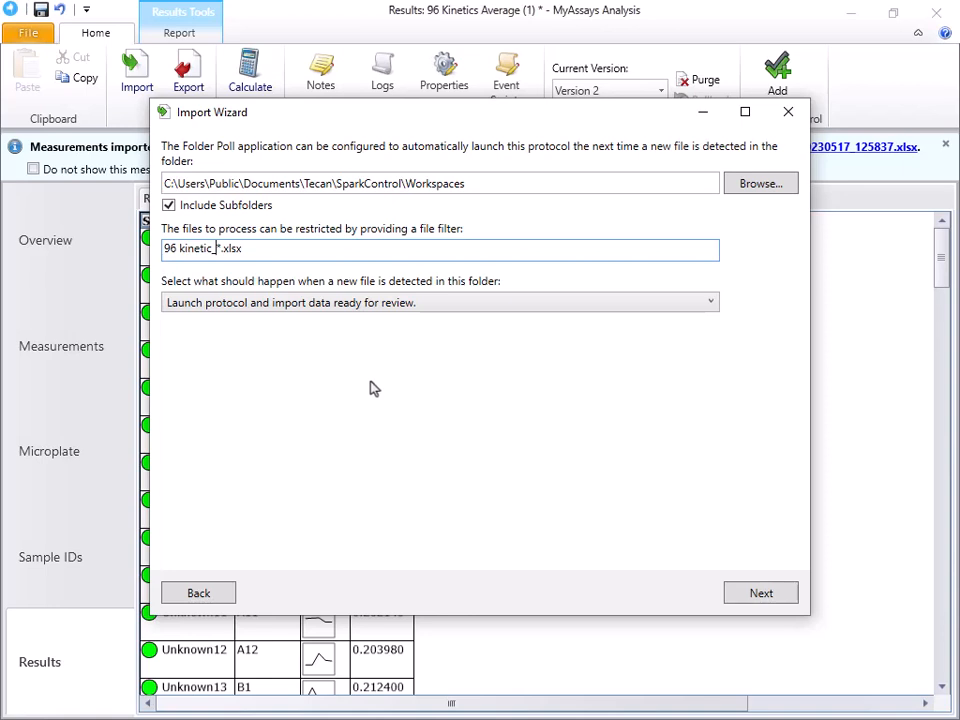
- Make new files trigger import, calculation, XLSX creation and opening, and exit, and finish the wizard without importing the current file now
{"action": "left_click", "coordinate": [455, 303]}
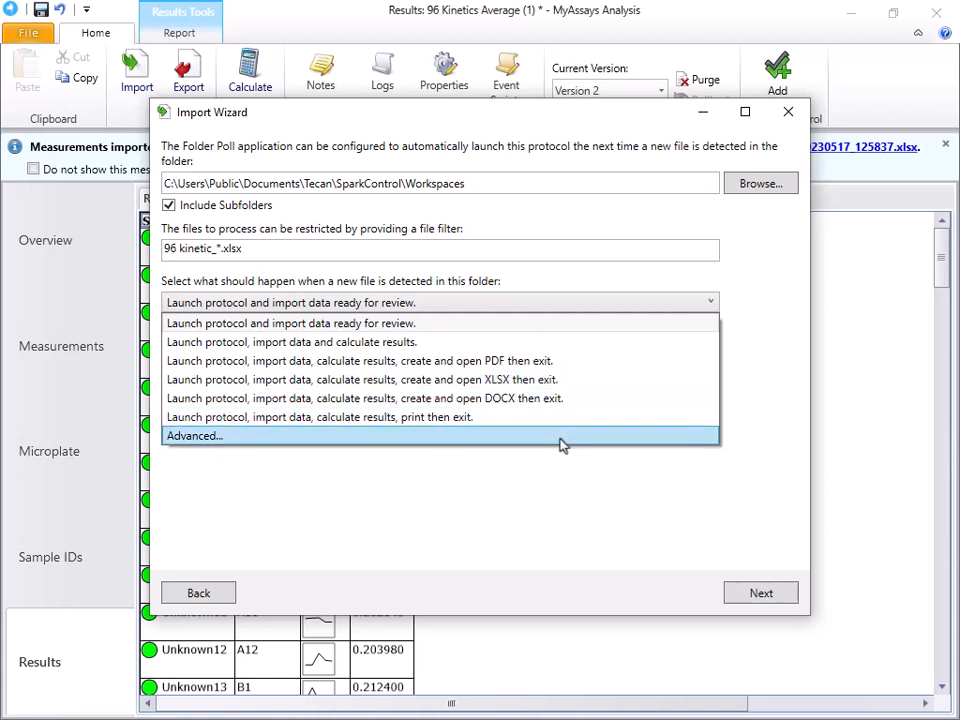
{"action": "left_click", "coordinate": [567, 381]}
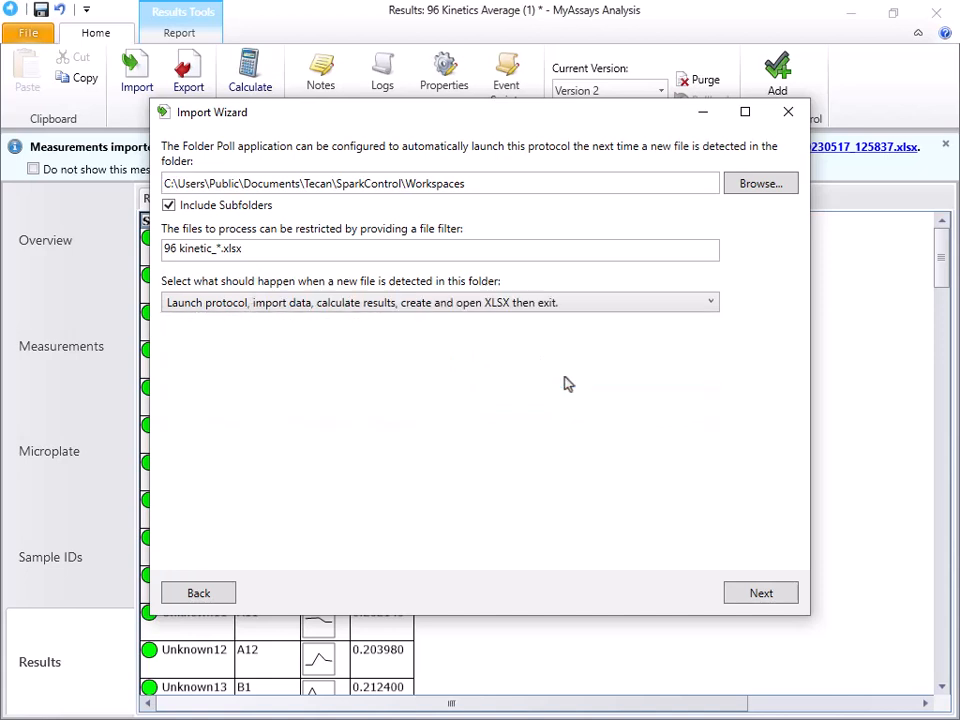
{"action": "left_click", "coordinate": [775, 597]}
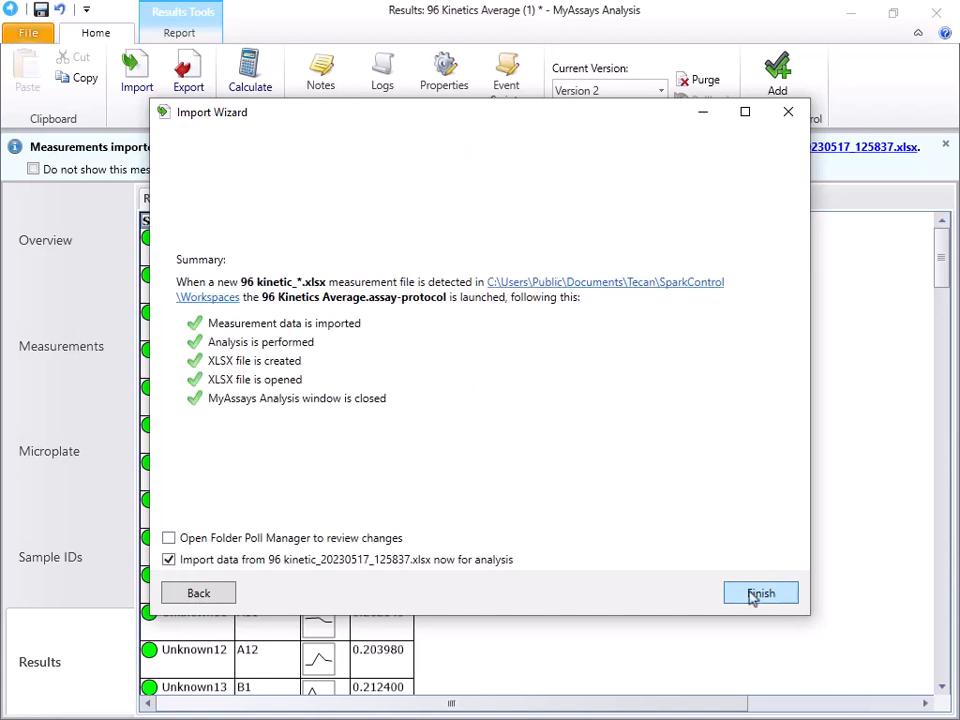
{"action": "left_click", "coordinate": [500, 567]}
{"action": "left_click", "coordinate": [735, 592]}
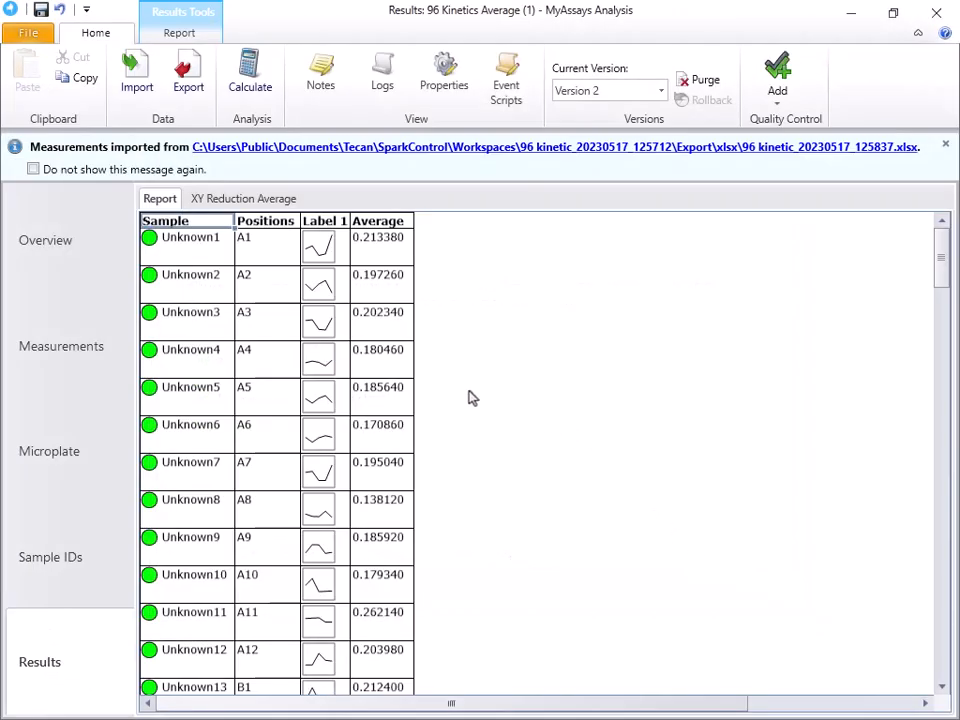
- Save and close the 96 Kinetics Average analysis, and start the 96 kinetic method in Tecan SPARKCONTROL
{"action": "left_click", "coordinate": [40, 10]}
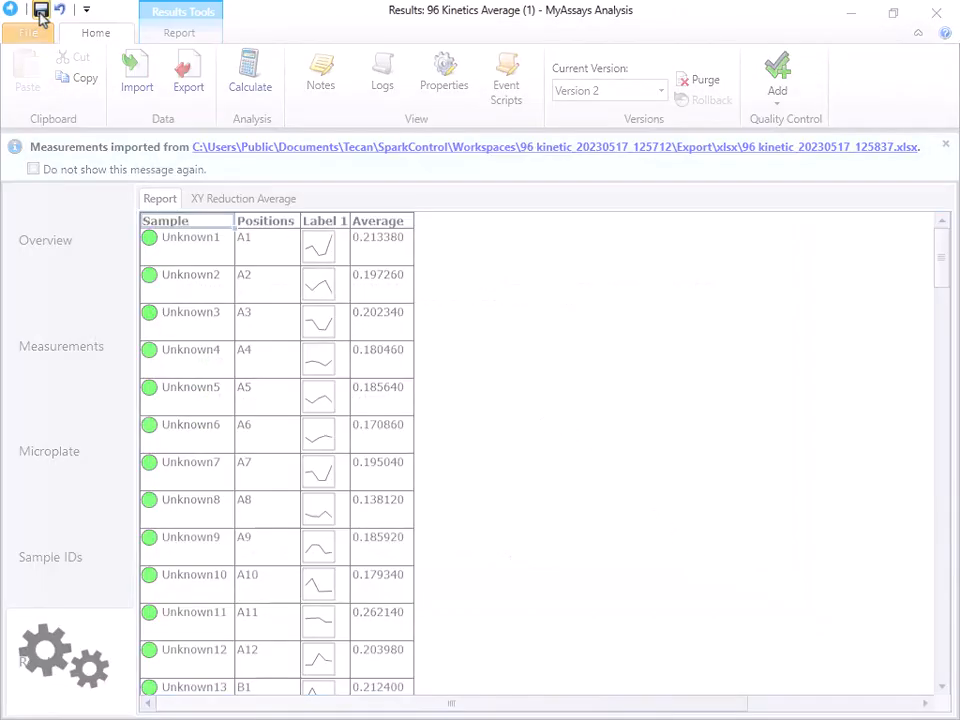
{"action": "left_click", "coordinate": [932, 12]}
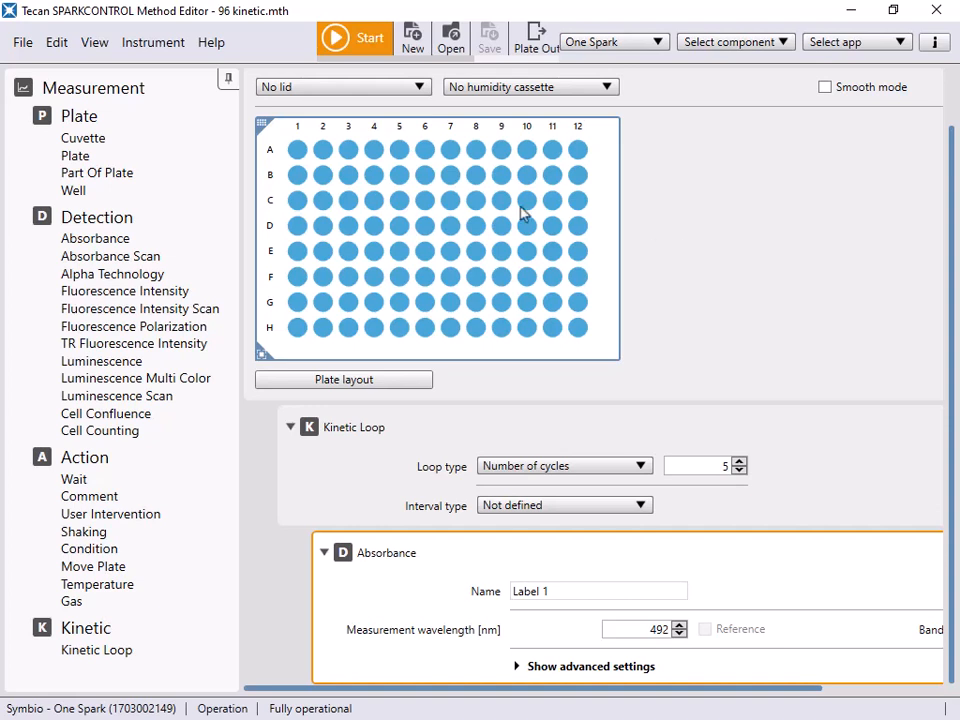
{"action": "left_click", "coordinate": [370, 38]}
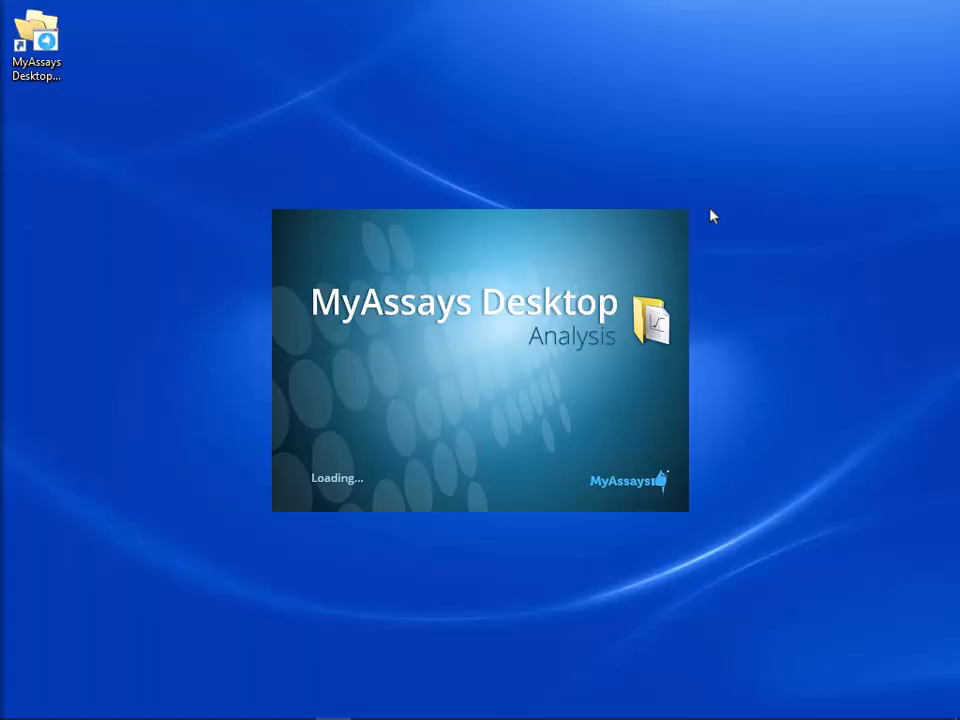